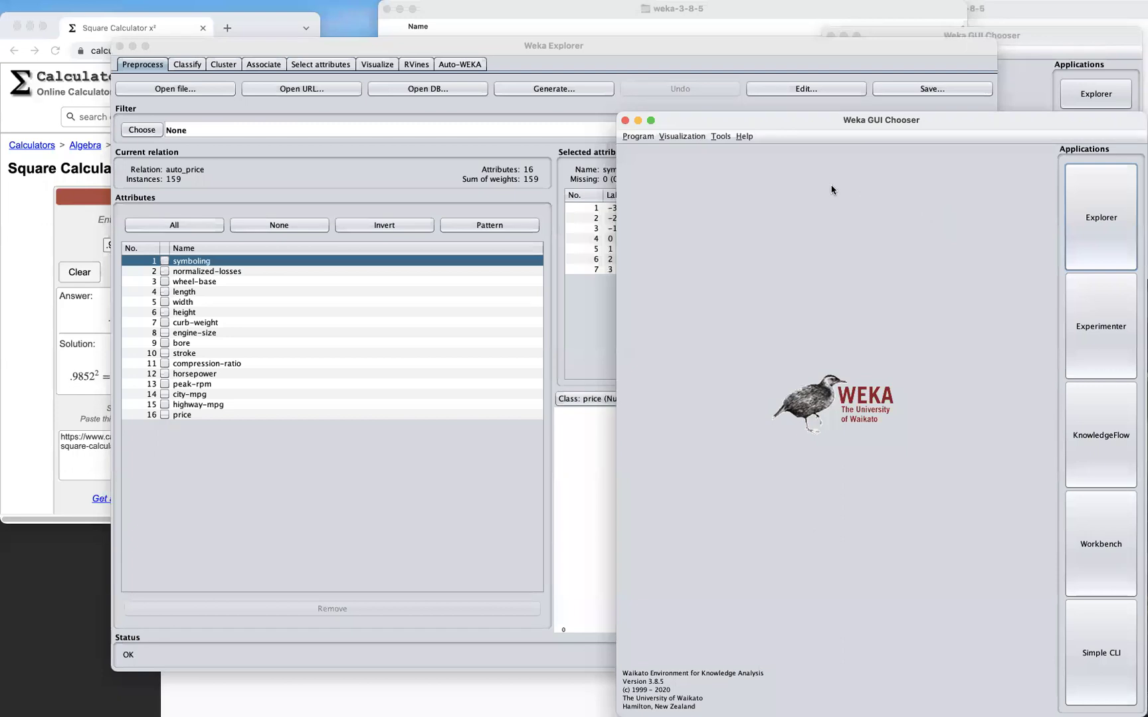
# Look up the details of the Auto-WEKA package in the package manager and close the package manager window.
pyautogui.click(723, 139)
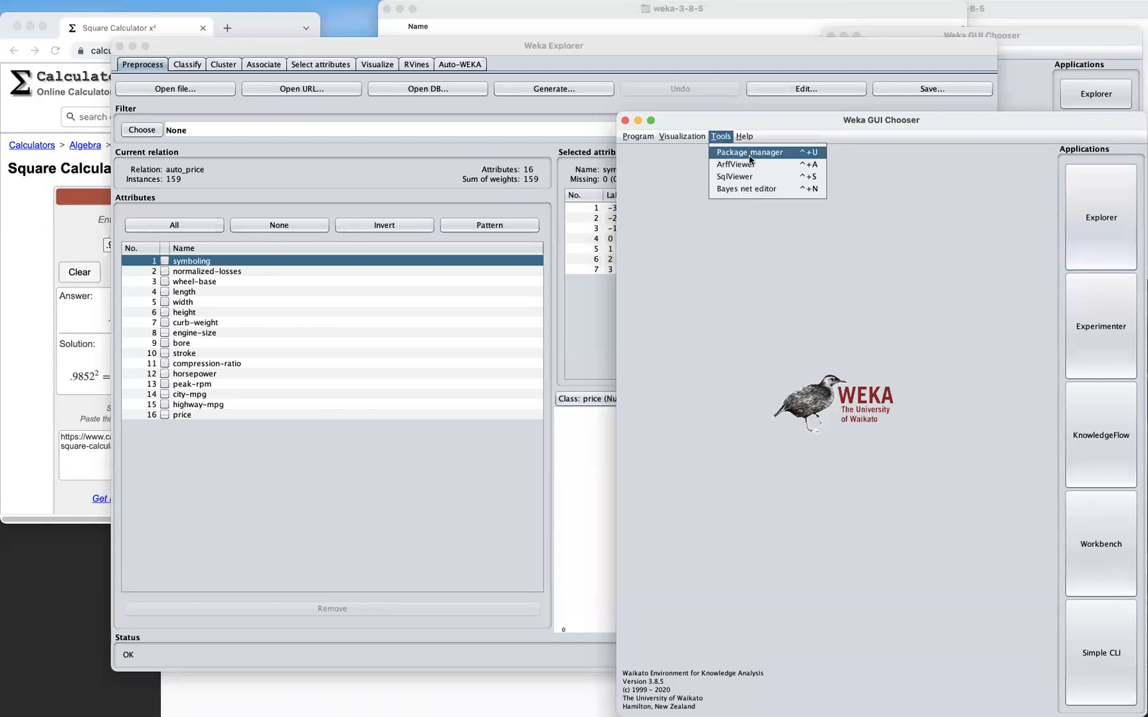
pyautogui.click(749, 160)
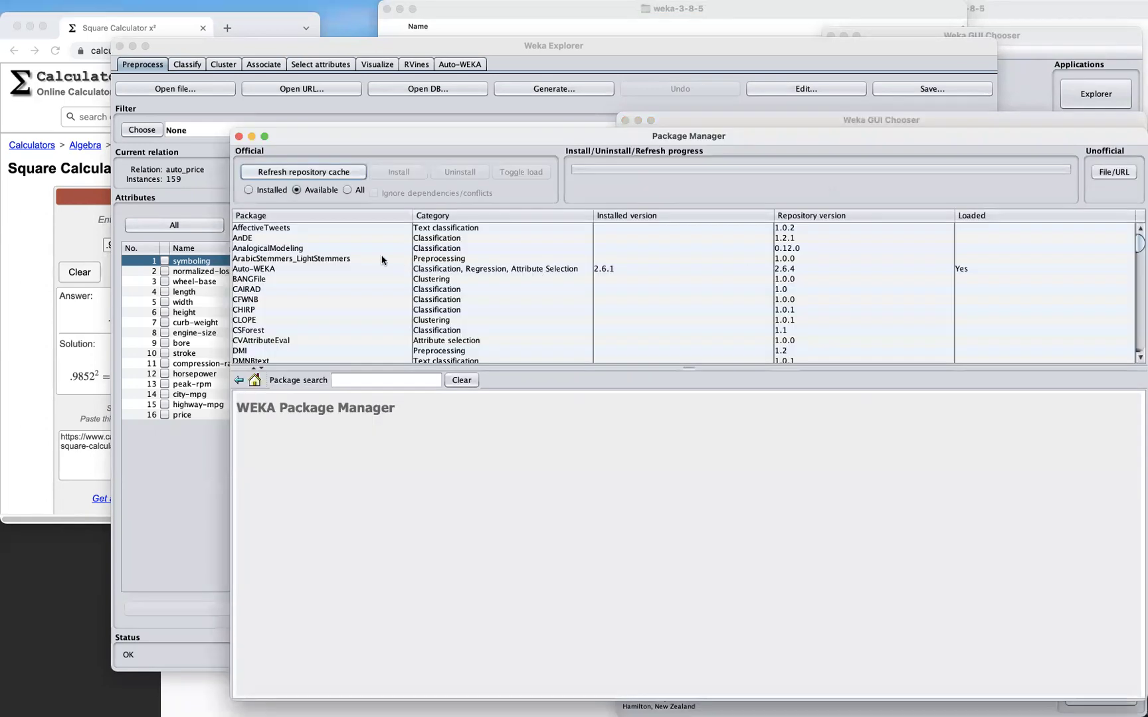
pyautogui.click(364, 383)
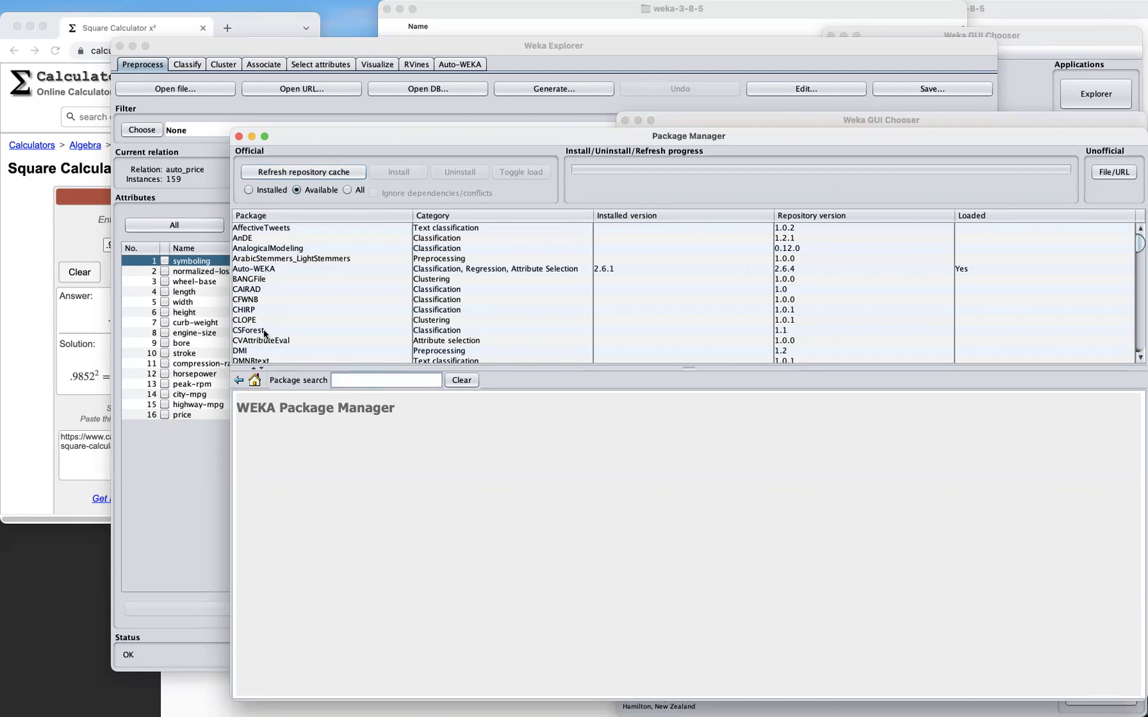
pyautogui.click(258, 270)
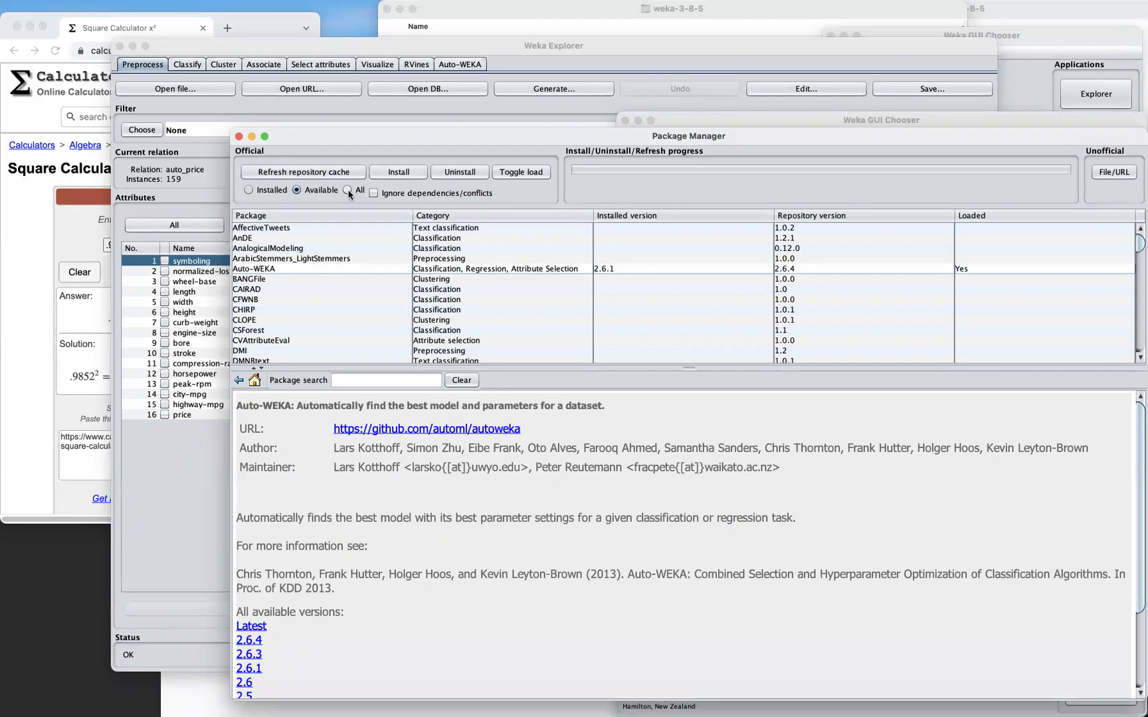
pyautogui.click(240, 136)
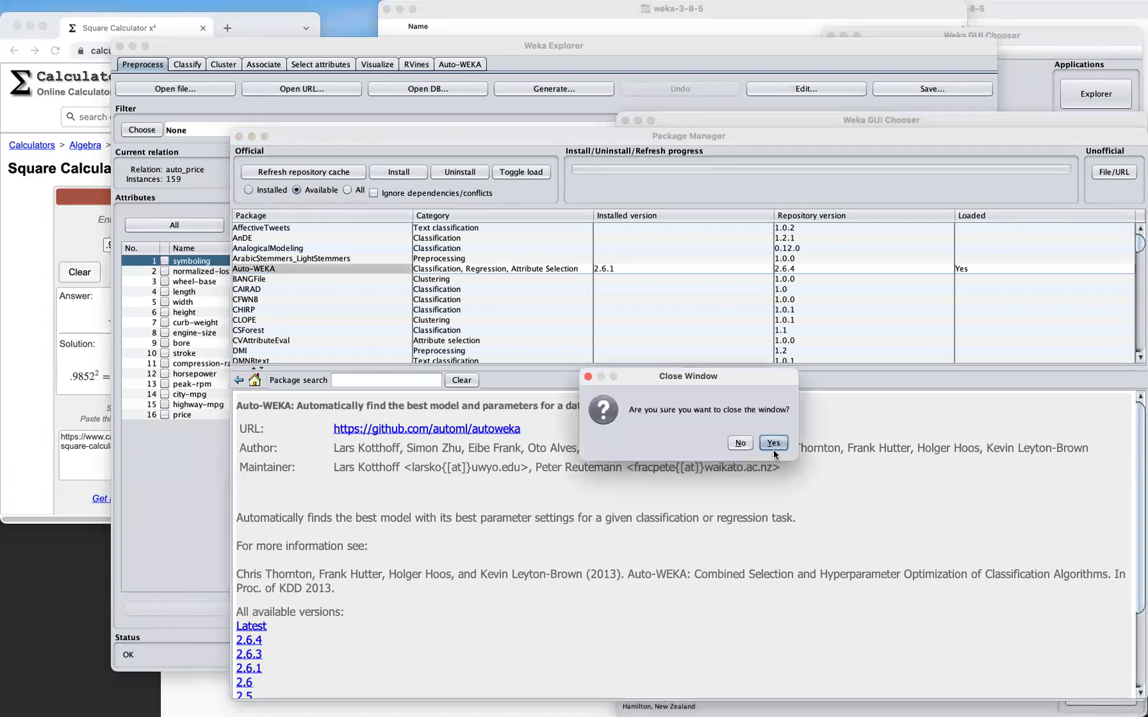
pyautogui.click(773, 444)
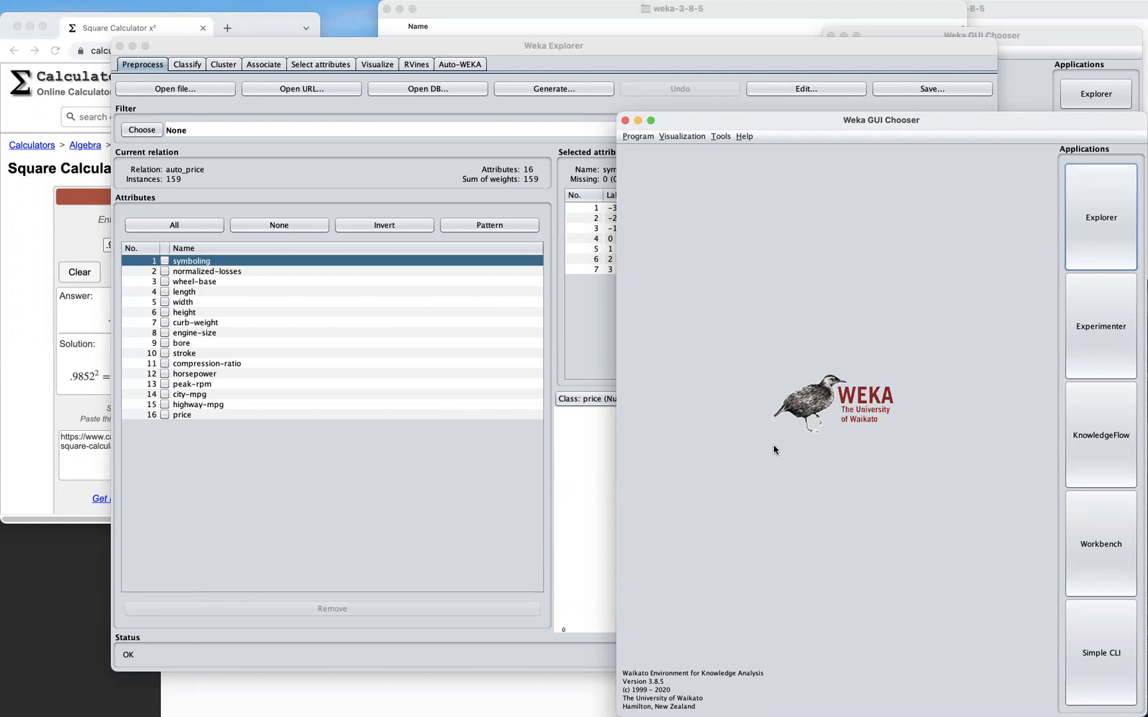
# Switch to the weka-3-8-5 Finder windows and locate weka.jar among the distribution files.
pyautogui.click(781, 14)
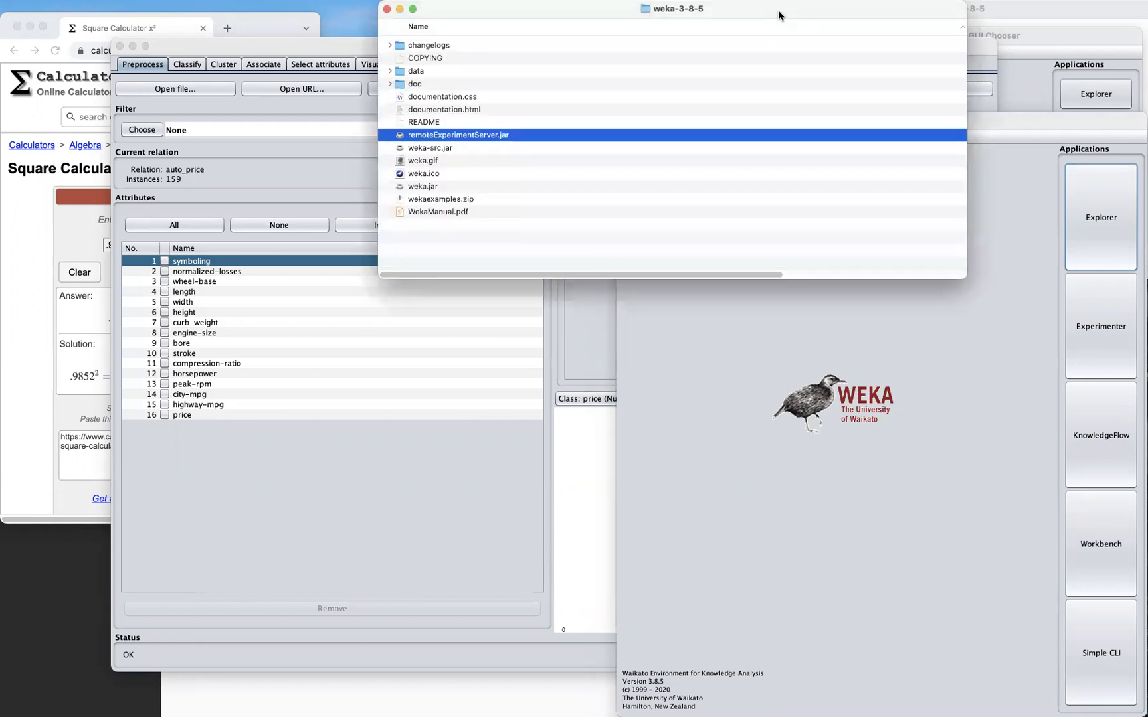
pyautogui.click(1014, 15)
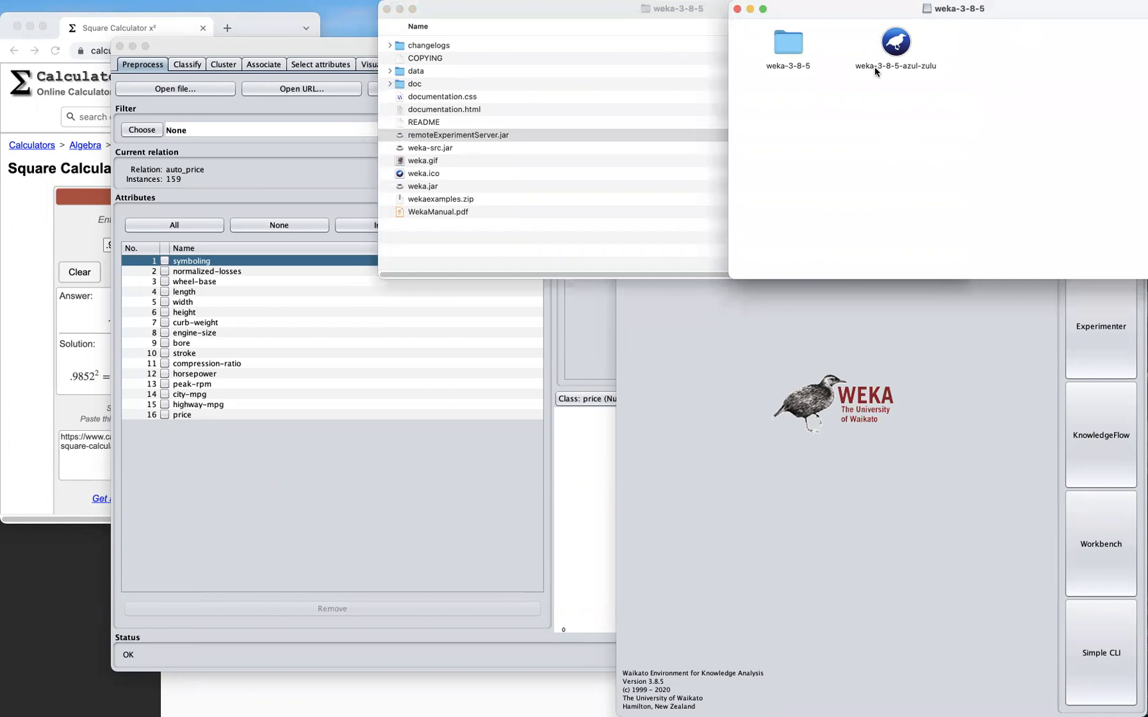
pyautogui.click(583, 80)
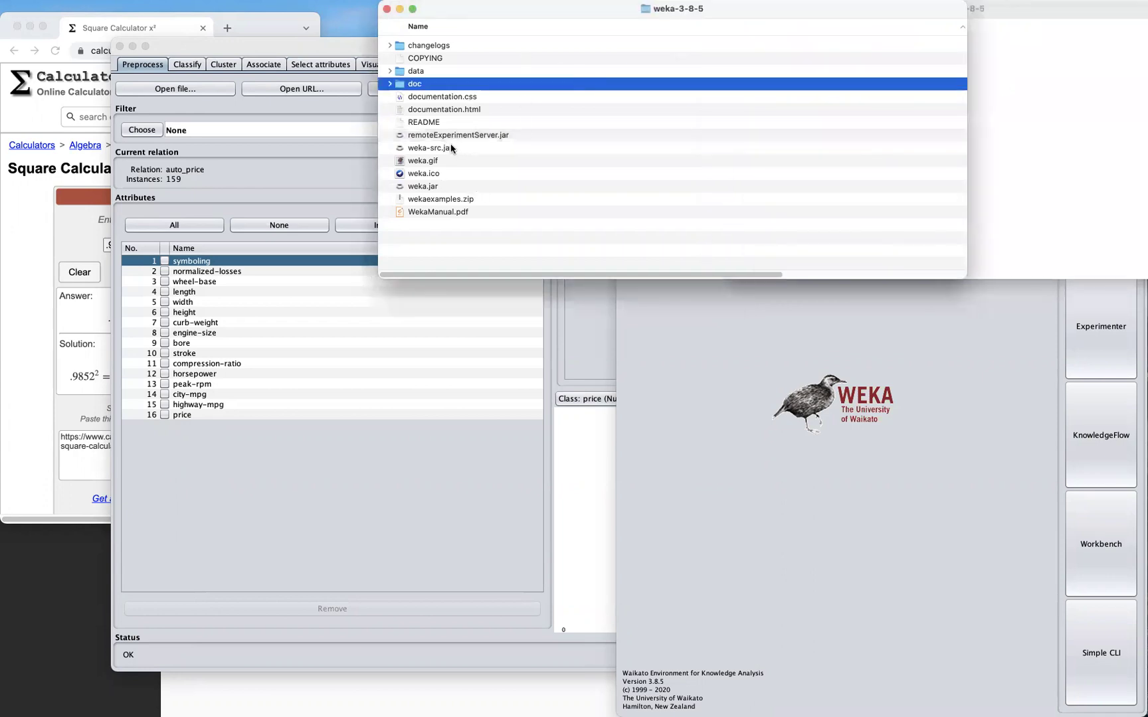
pyautogui.click(438, 190)
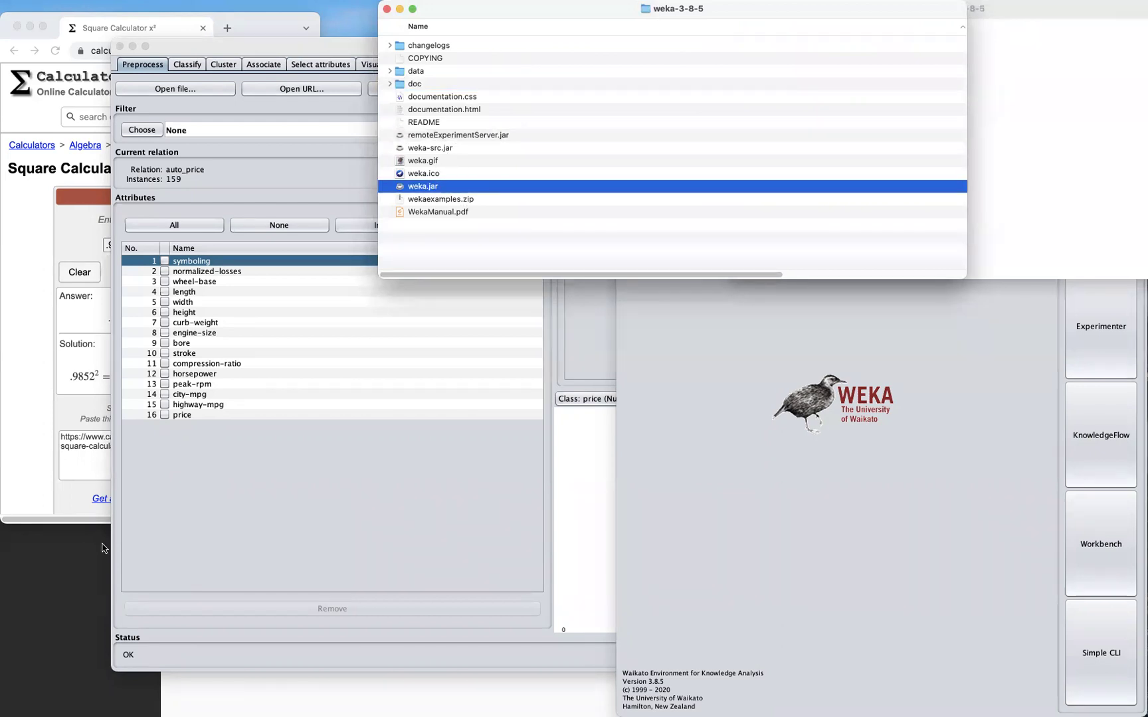
# Switch to the text editor and examine the Java launch command and weka.jar path on line 26 of house.arff.
pyautogui.click(74, 572)
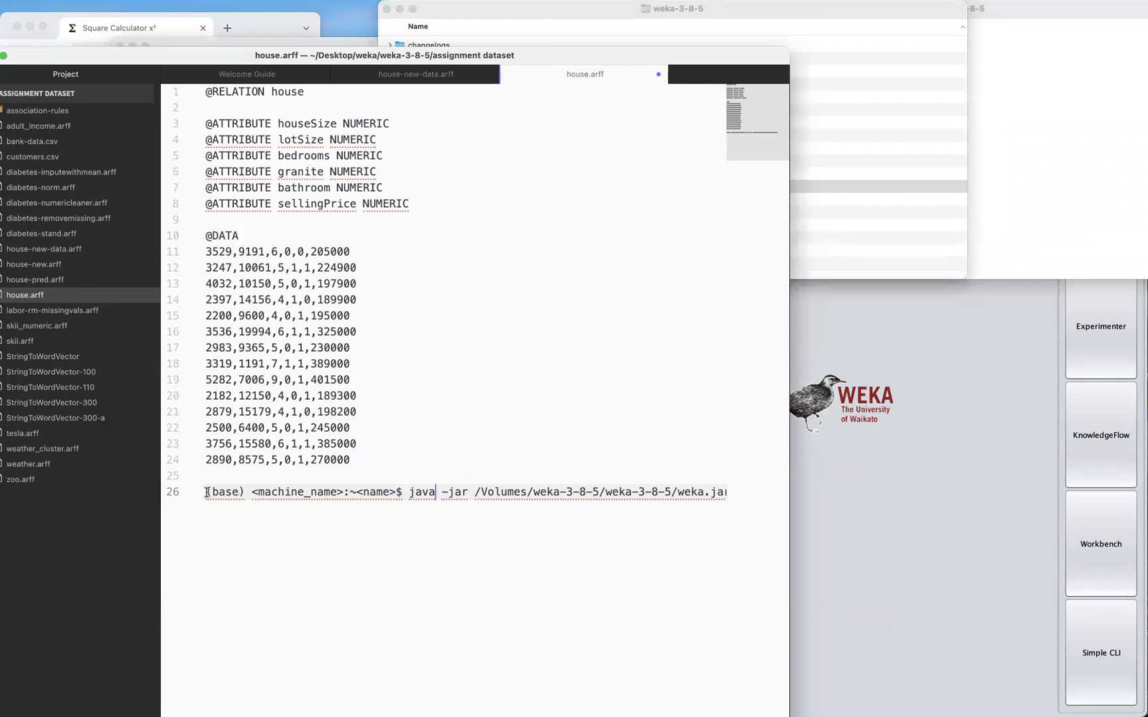
pyautogui.moveTo(206, 492); pyautogui.dragTo(395, 498)
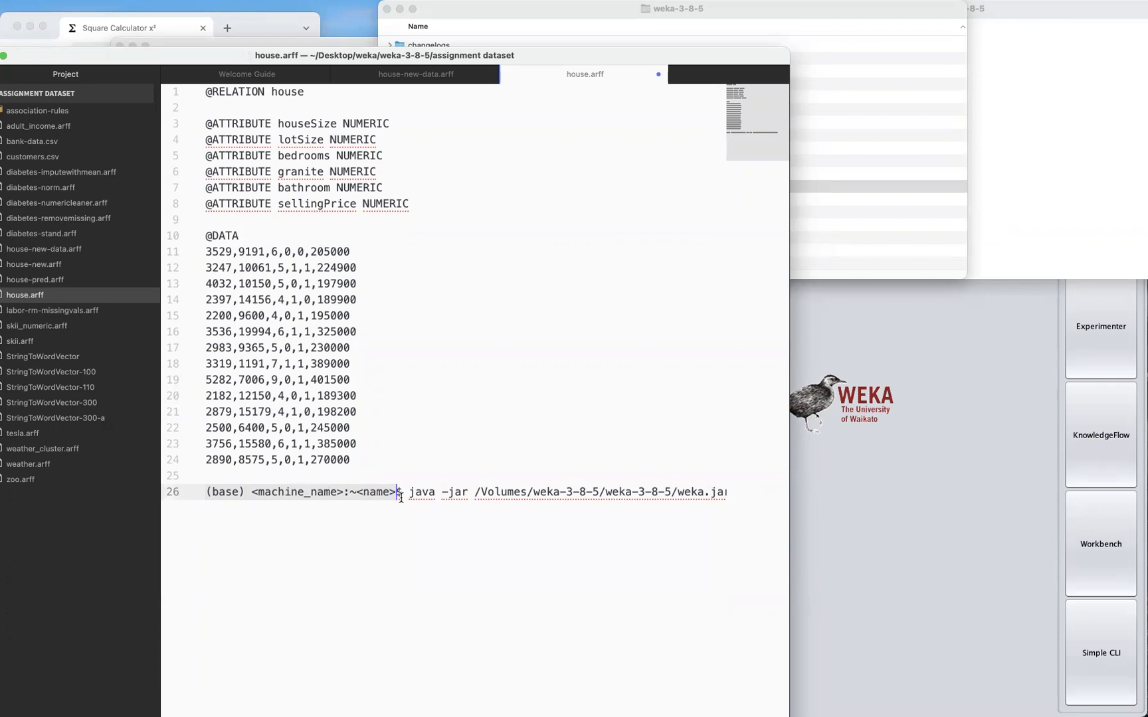
pyautogui.click(432, 500)
pyautogui.click(411, 495)
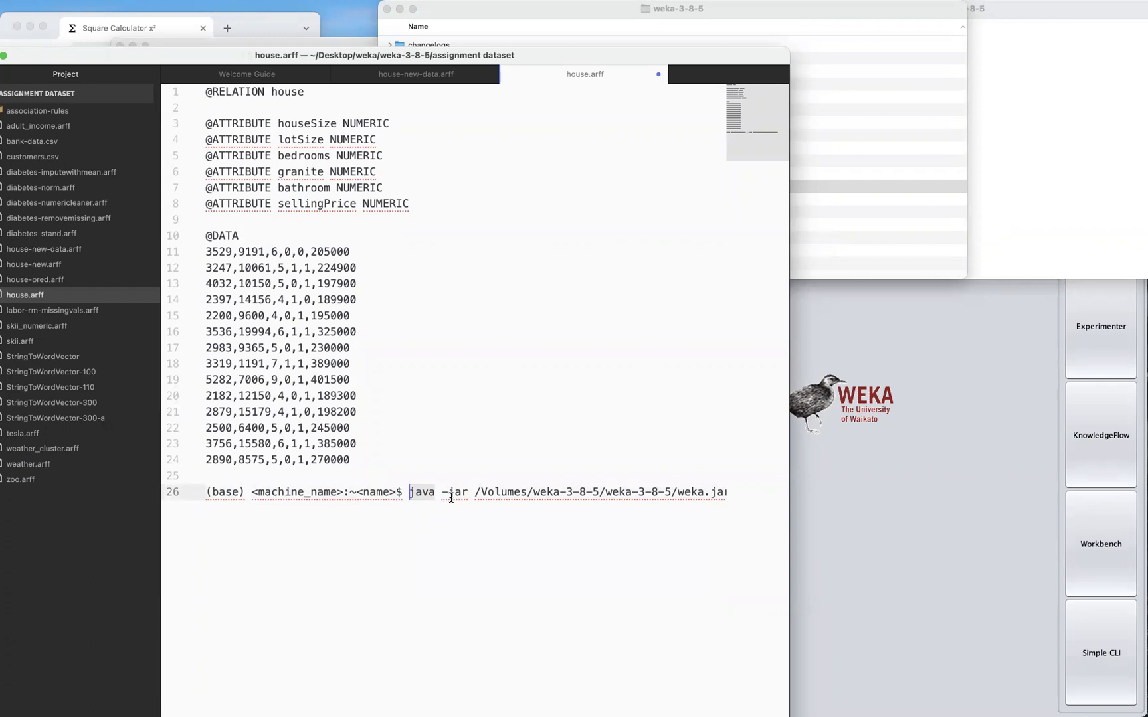
pyautogui.click(475, 494)
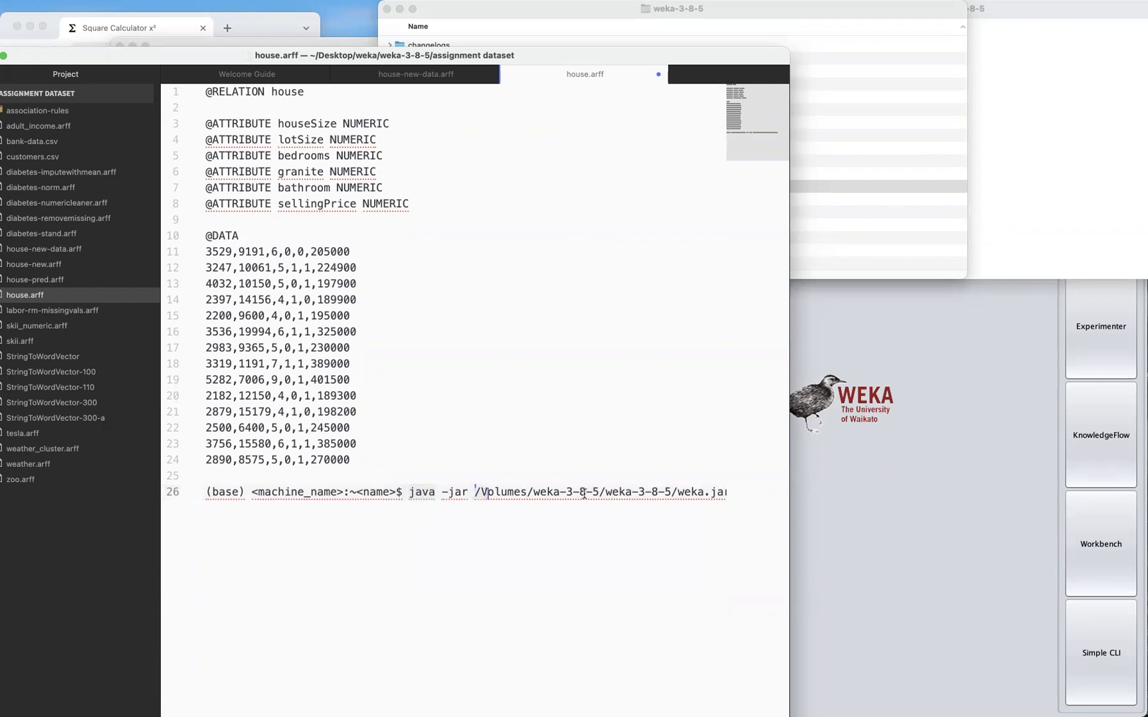
pyautogui.click(729, 495)
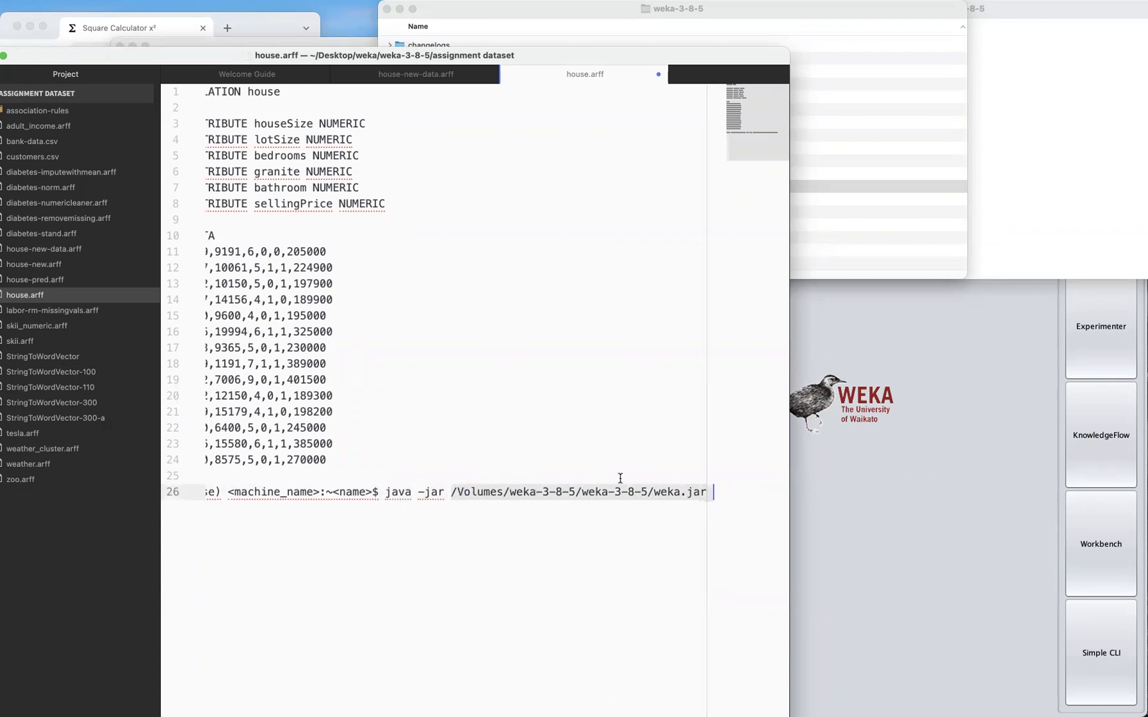
# Compare weka.jar in the weka-3-8-5 folder with the launch command and highlight the command's "java -jar" part.
pyautogui.click(576, 9)
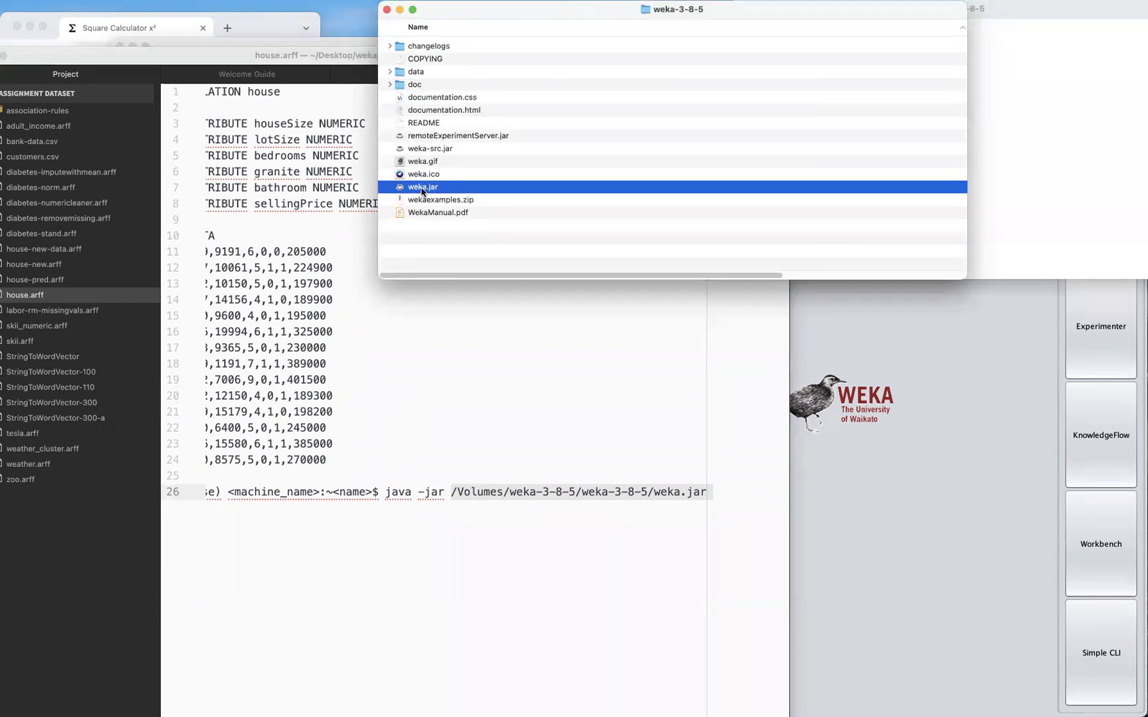
pyautogui.moveTo(421, 192); pyautogui.dragTo(521, 493)
pyautogui.click(387, 497)
pyautogui.moveTo(387, 497); pyautogui.dragTo(444, 494)
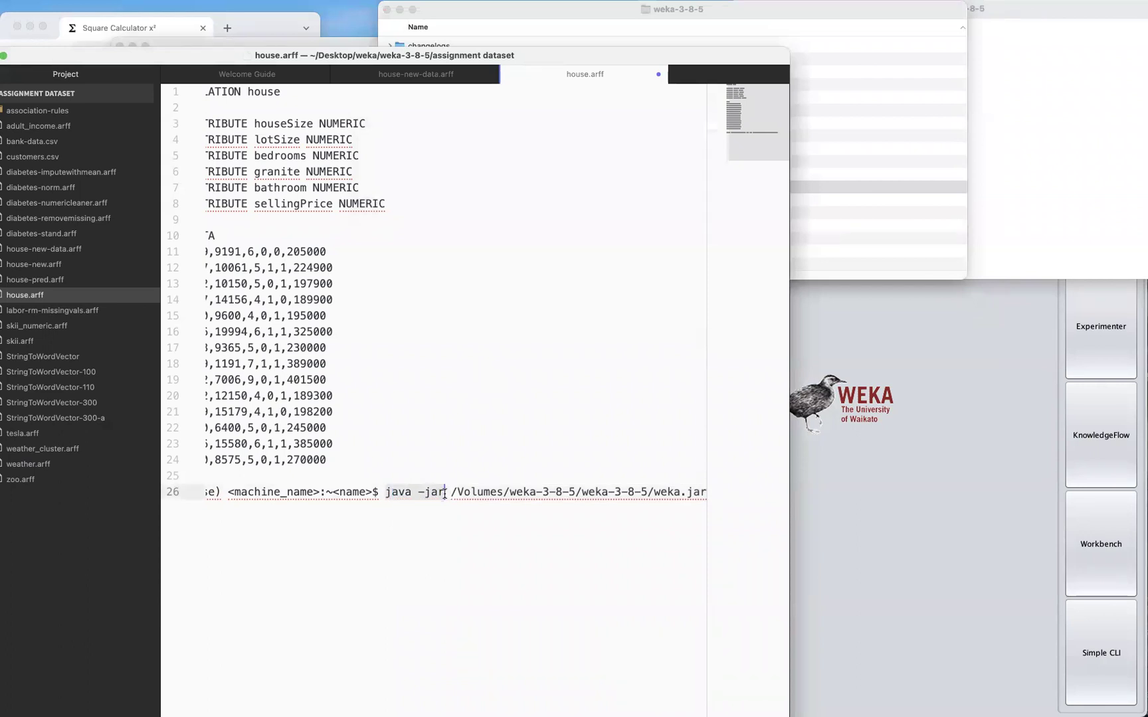
# Bring Weka Explorer to the front and view the regression-datasets folder without loading a file.
pyautogui.click(993, 370)
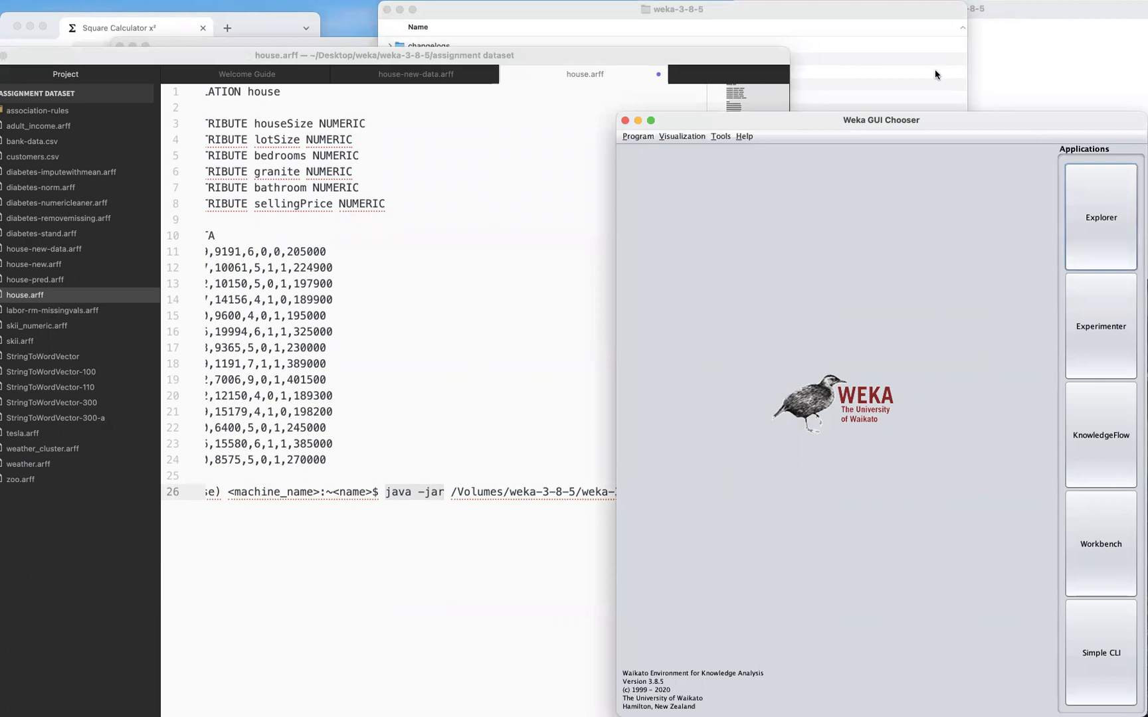
pyautogui.click(1007, 79)
pyautogui.click(826, 322)
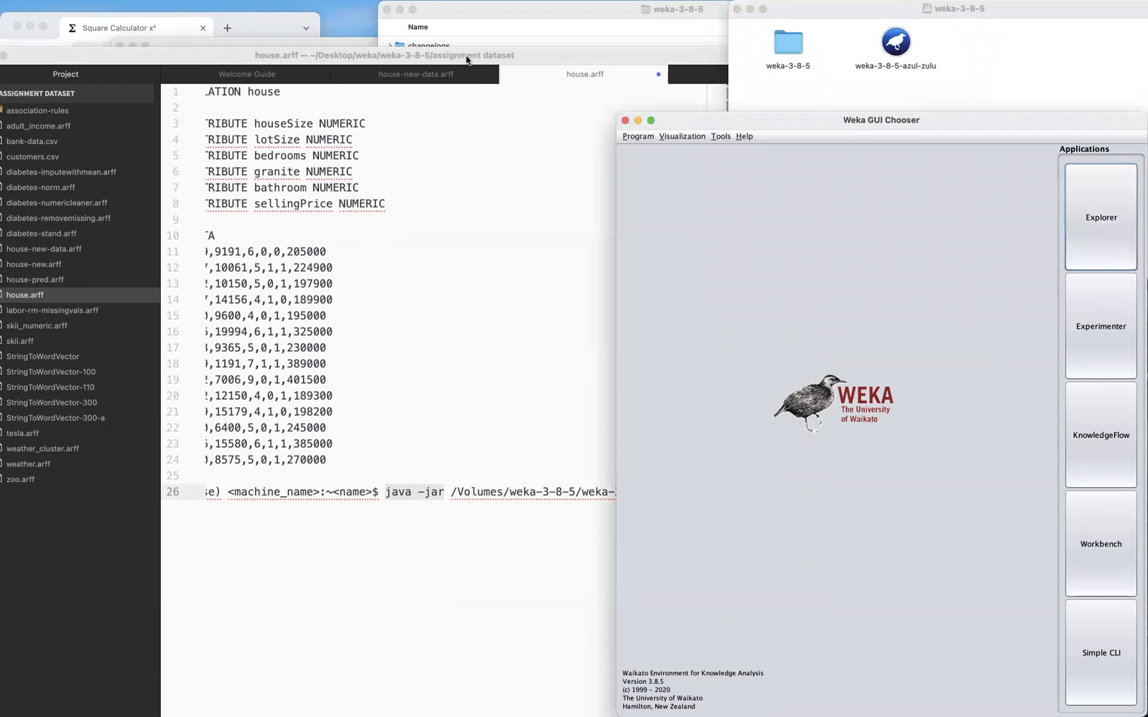
pyautogui.moveTo(227, 57); pyautogui.dragTo(221, 118)
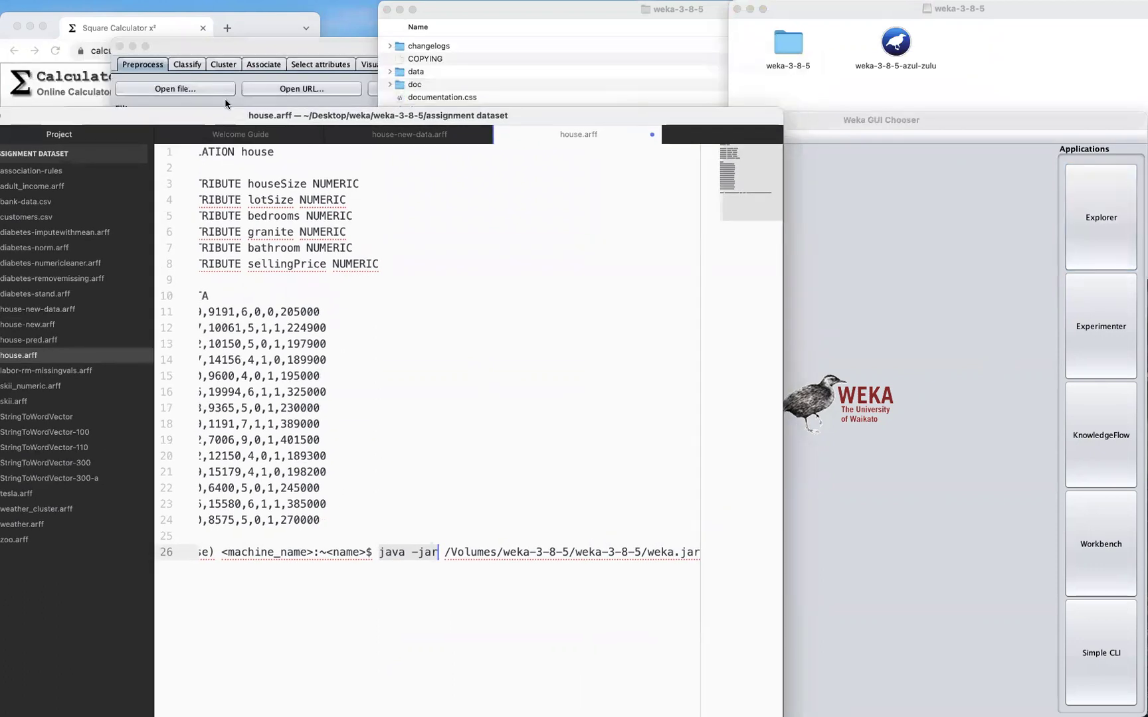
pyautogui.click(226, 103)
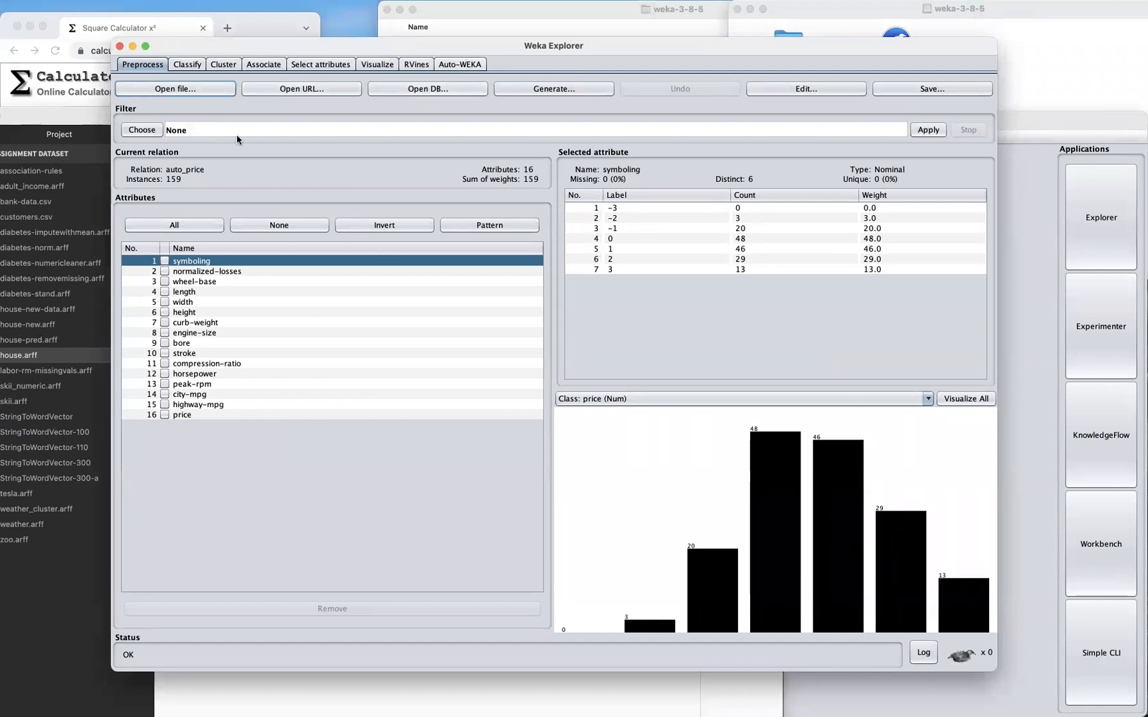
pyautogui.click(202, 94)
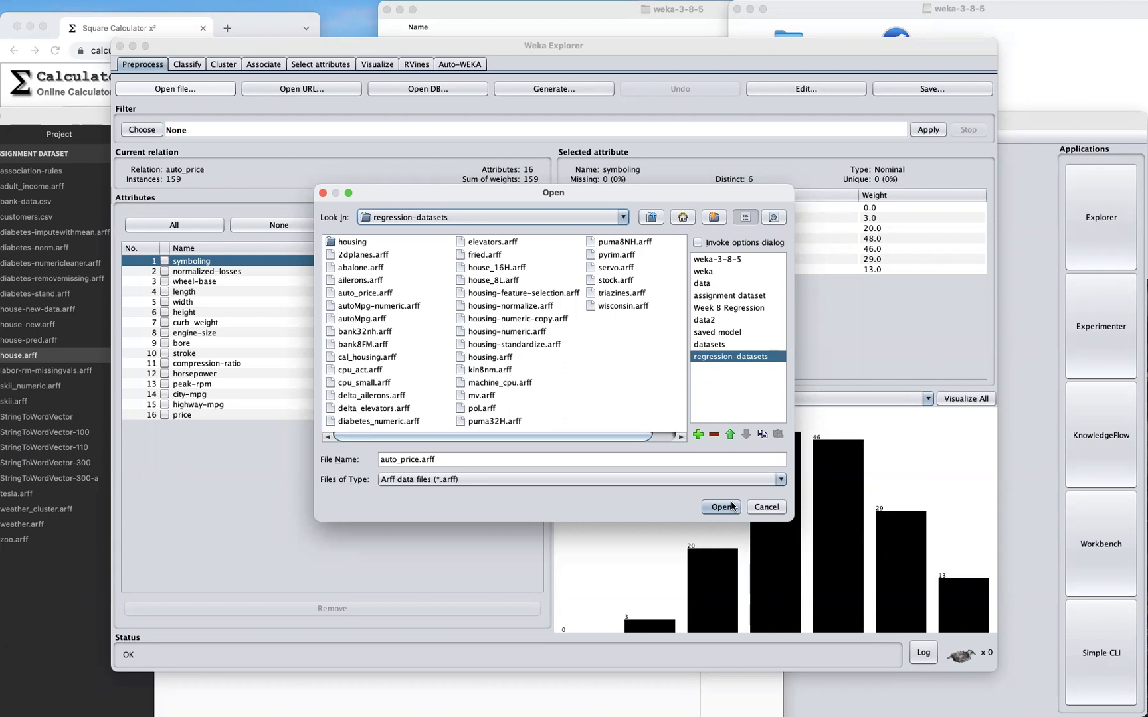
pyautogui.click(765, 507)
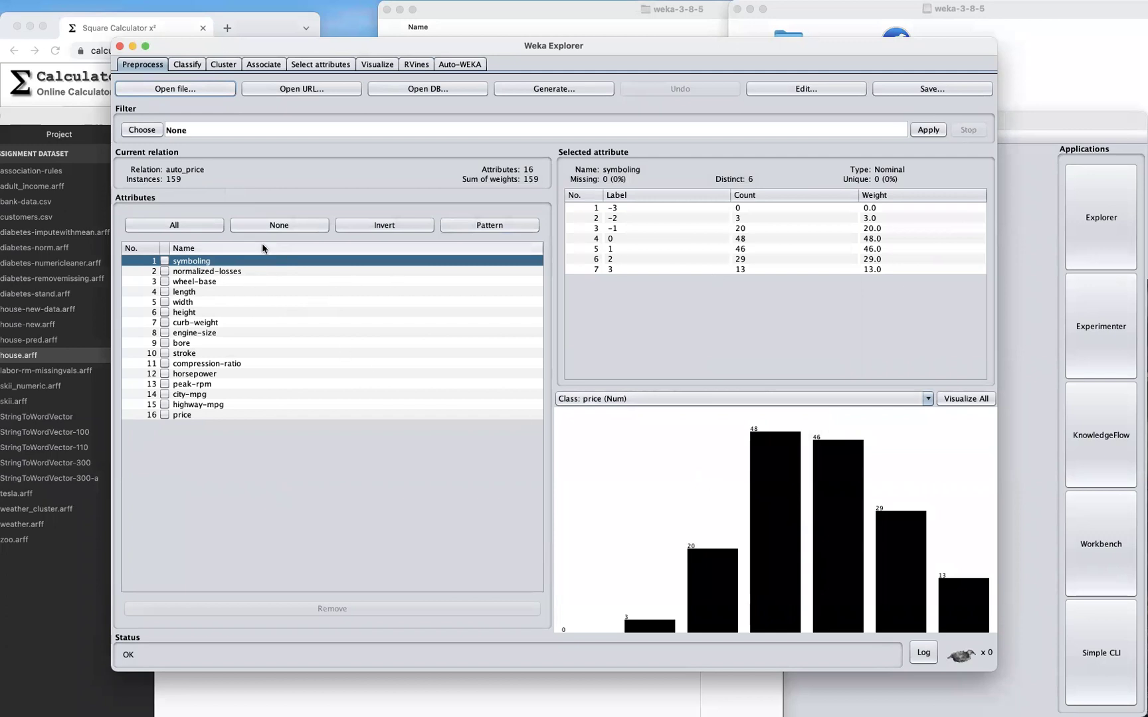
# Review the statistics and histogram of each auto_price attribute in turn, from normalized-losses through price.
pyautogui.click(222, 272)
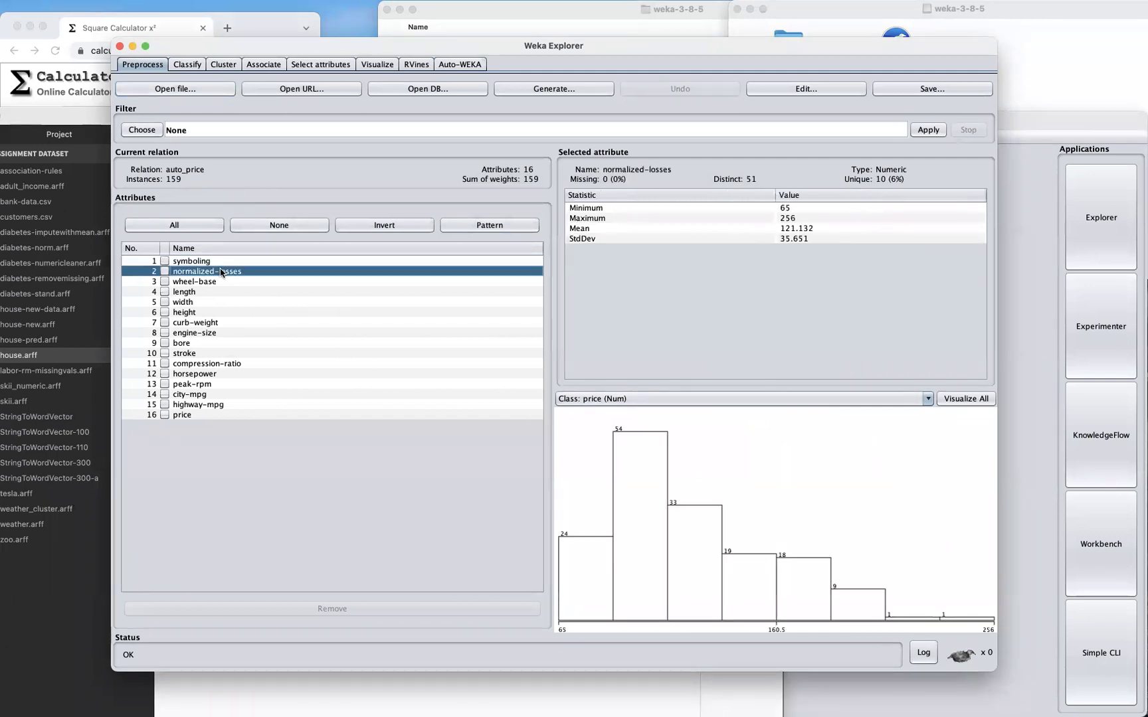
pyautogui.press('Down')
pyautogui.press('Down')
pyautogui.press('Down')
pyautogui.press('Down')
pyautogui.press('Down')
pyautogui.press('Down')
pyautogui.press('Down')
pyautogui.press('Down')
pyautogui.press('Down')
pyautogui.press('Down')
pyautogui.press('Down')
pyautogui.press('Down')
pyautogui.press('Down')
pyautogui.press('Down')
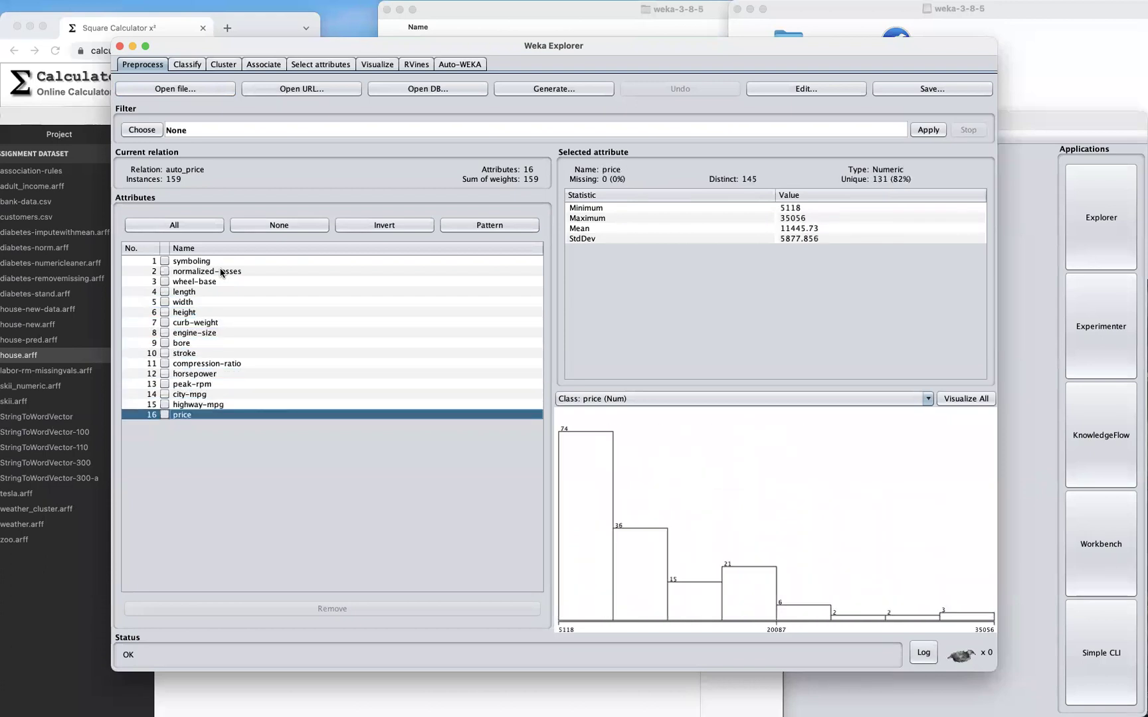
# Visualize all attributes together, inspect histogram bars for price, highway-mpg, engine-size and stroke, and close the overview.
pyautogui.click(976, 399)
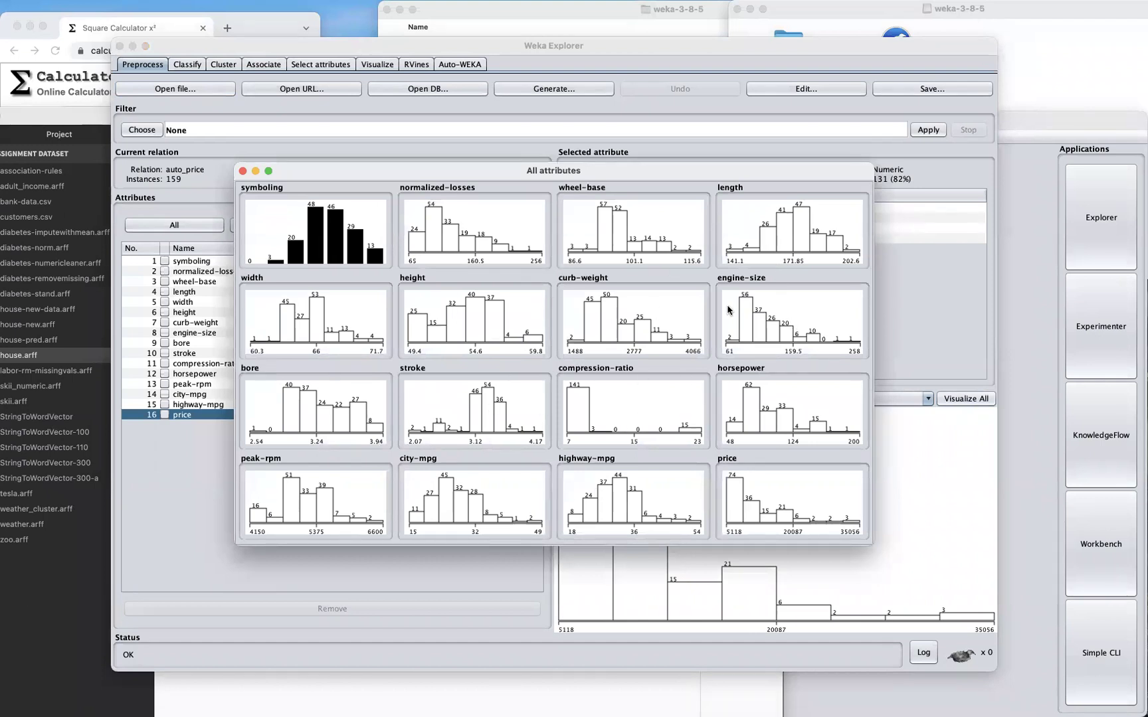
pyautogui.moveTo(733, 313)
pyautogui.moveTo(747, 487)
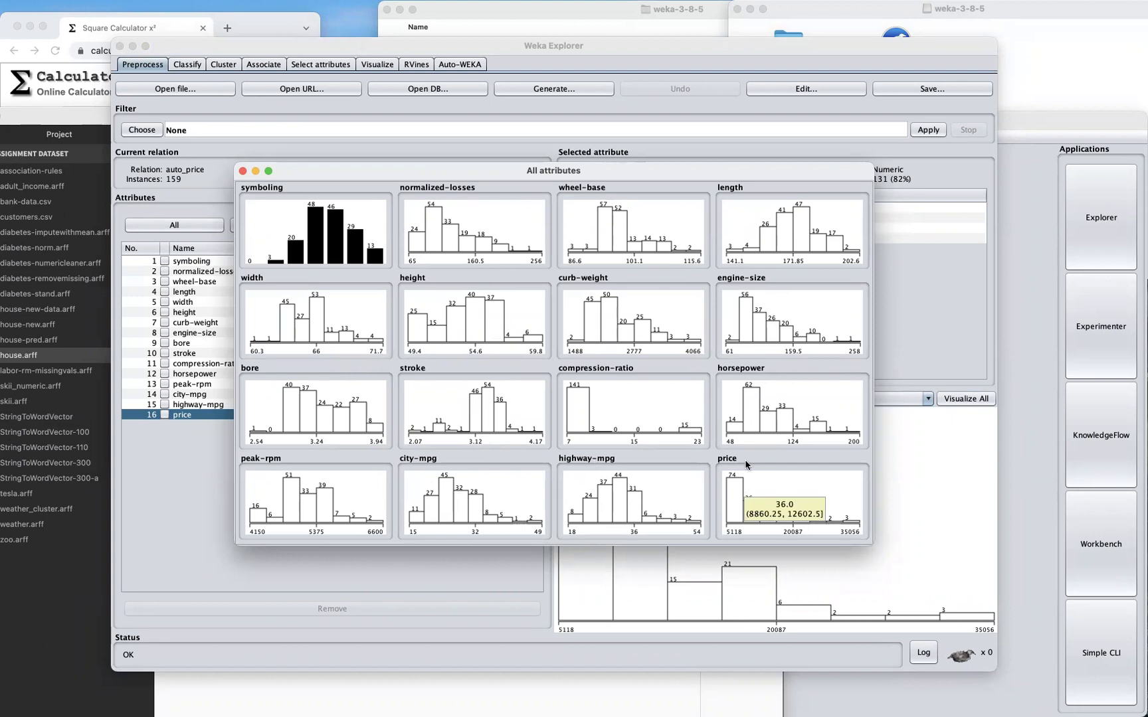
pyautogui.moveTo(606, 506)
pyautogui.moveTo(652, 522)
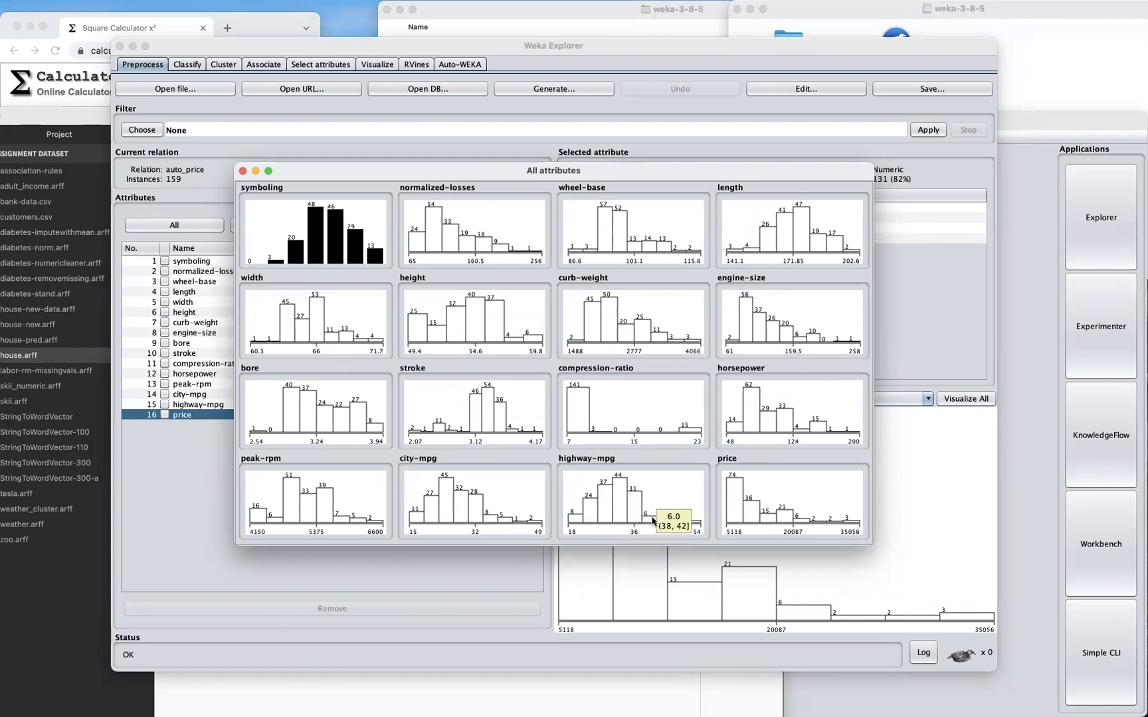
pyautogui.moveTo(778, 522)
pyautogui.moveTo(858, 530)
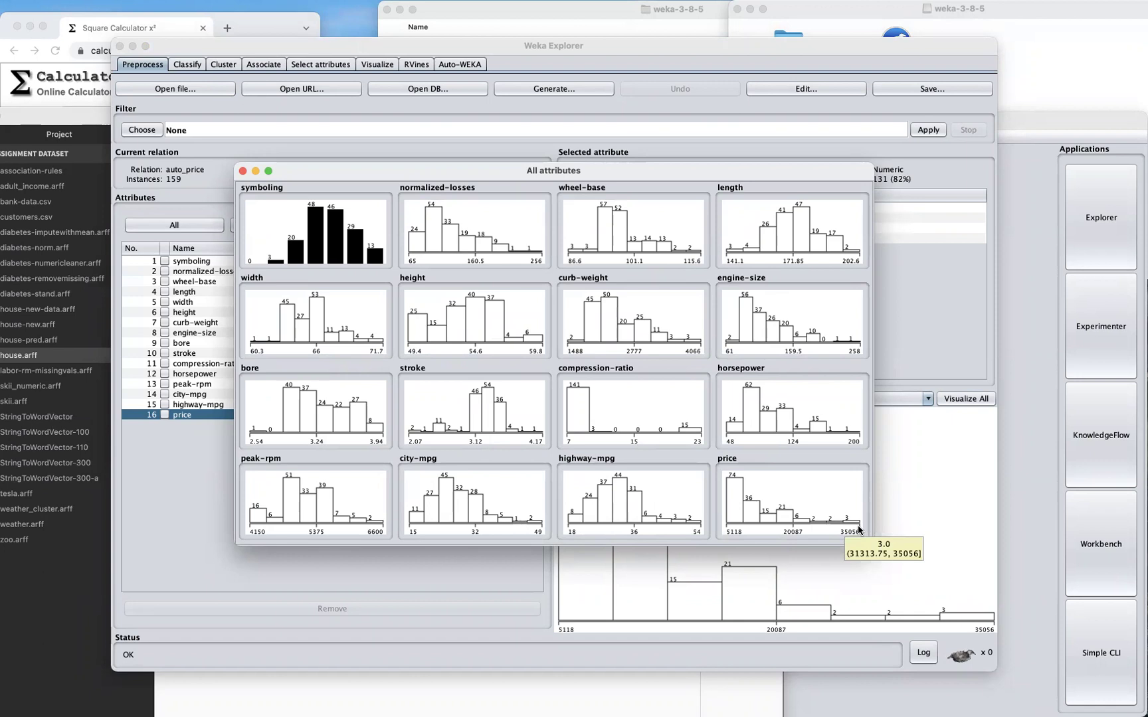
pyautogui.moveTo(844, 347)
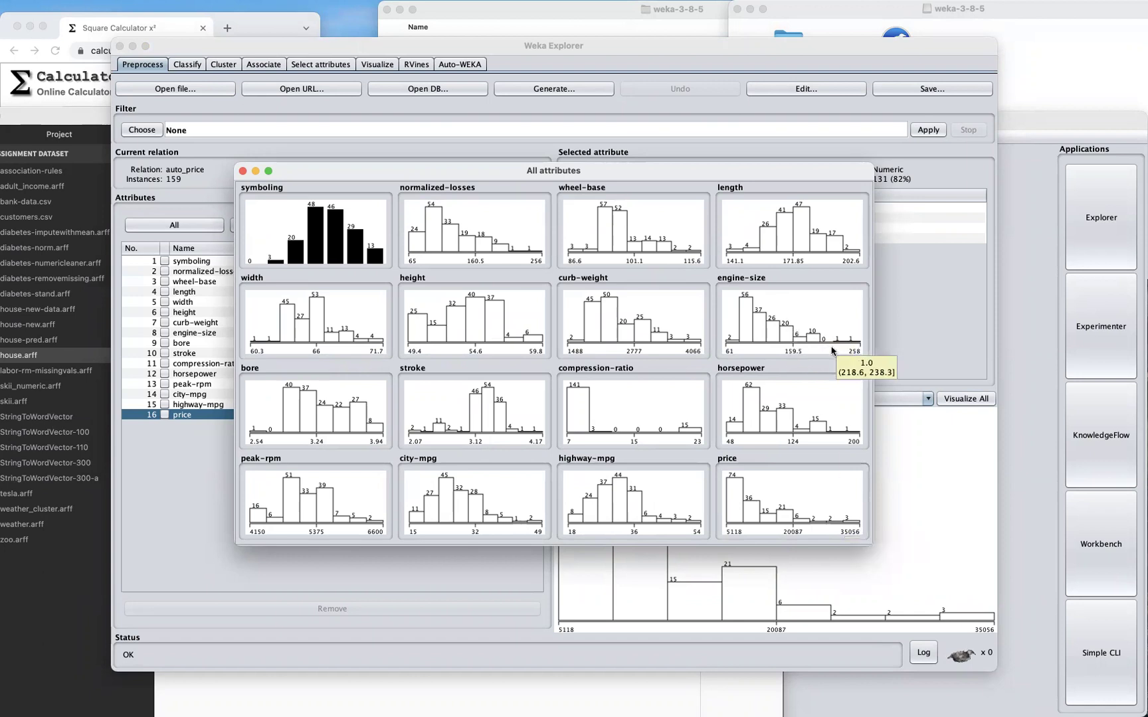
pyautogui.moveTo(431, 440)
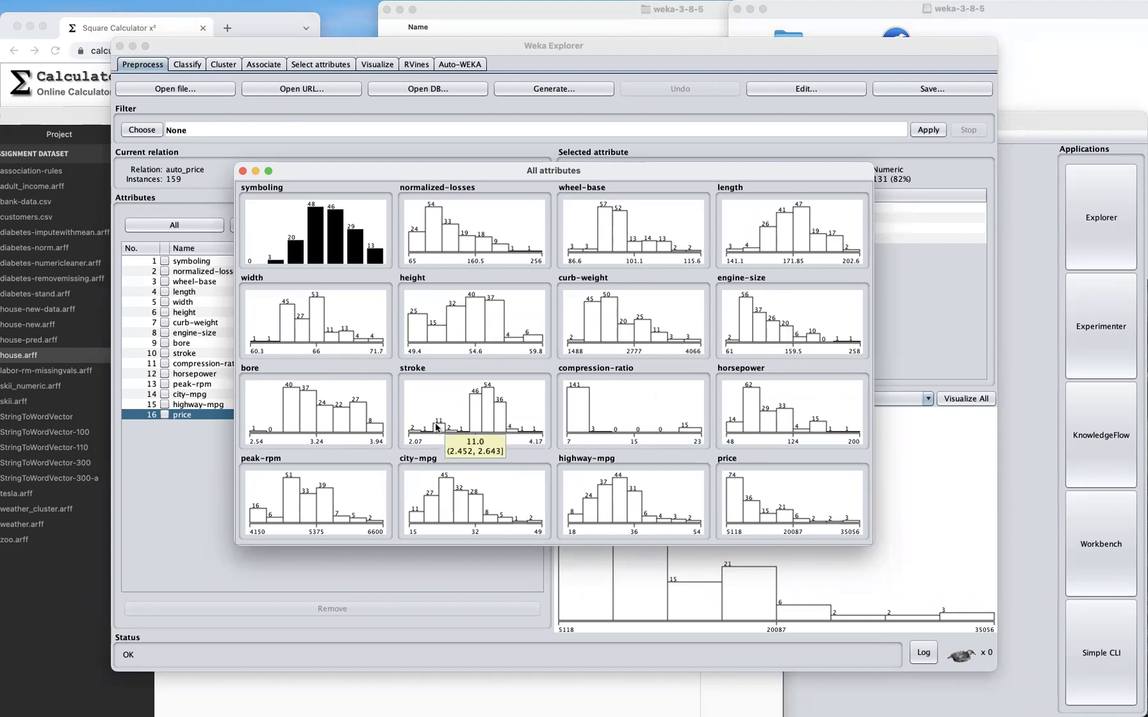
pyautogui.moveTo(621, 420)
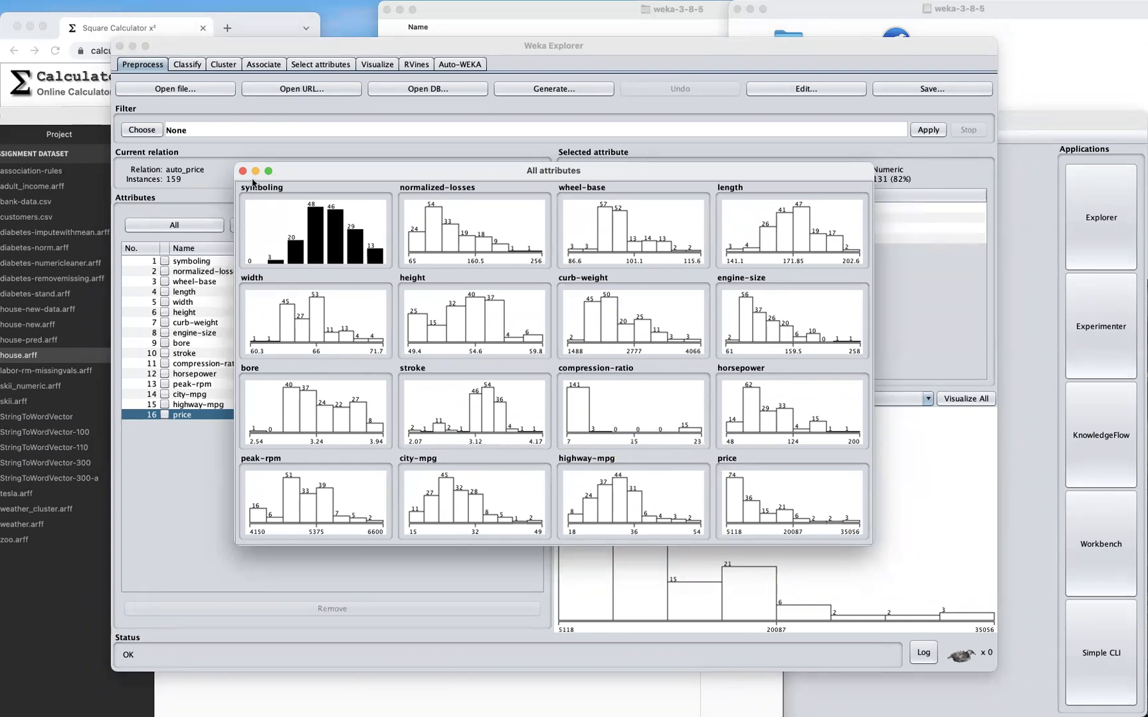
pyautogui.click(243, 172)
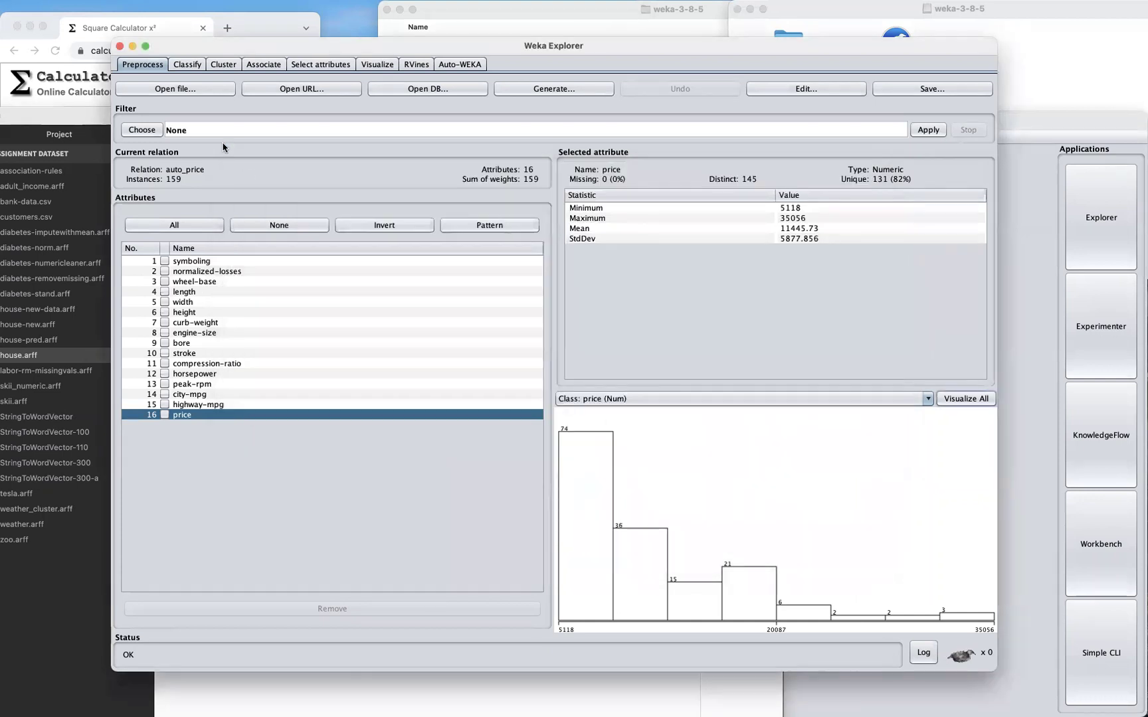
# Keep LinearRegression as the classifier, select the training set for testing, and view the stored linear regression result evaluated on training data.
pyautogui.click(188, 65)
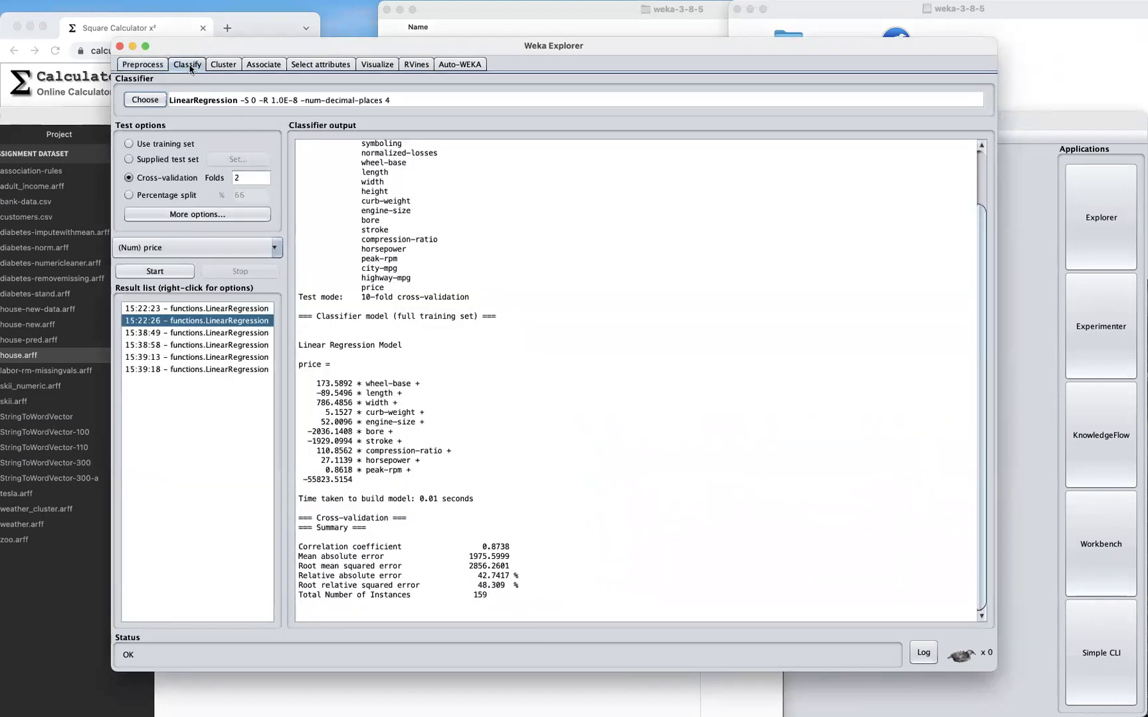
pyautogui.click(145, 100)
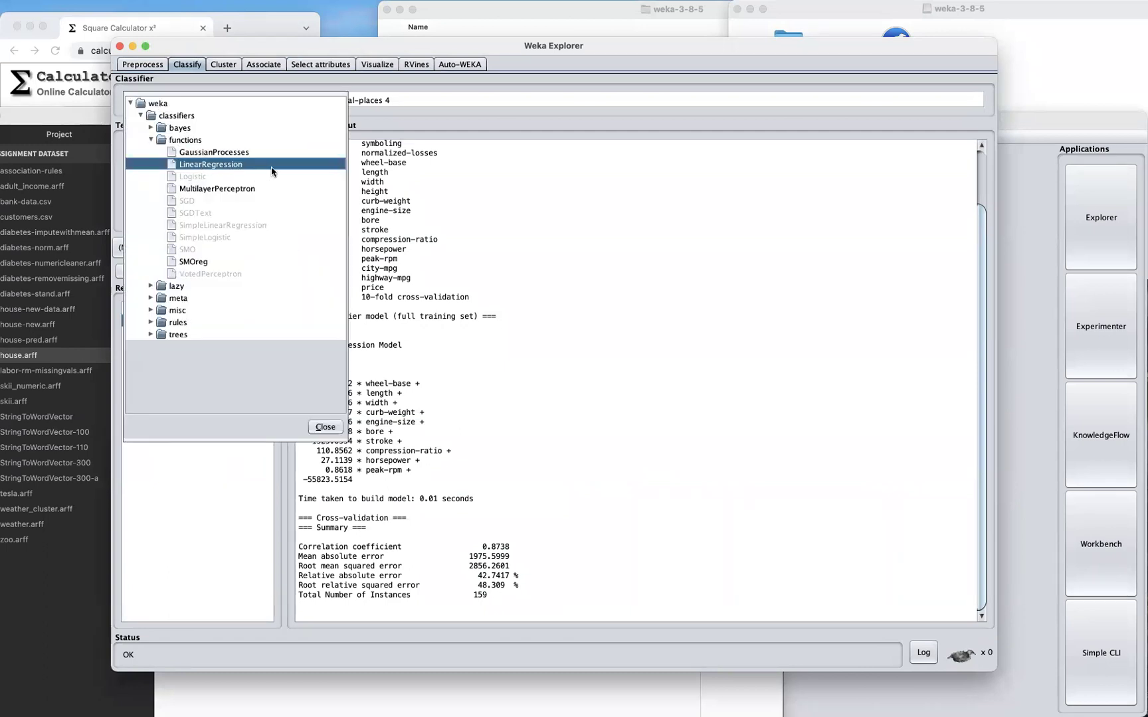
pyautogui.click(394, 125)
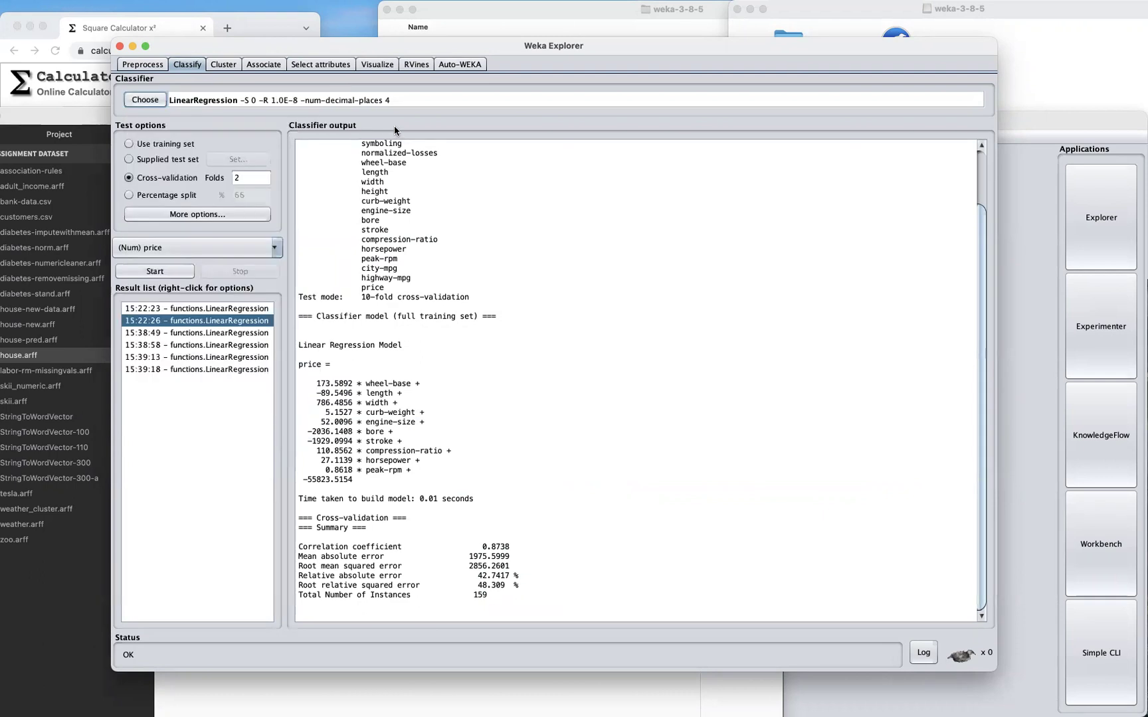
pyautogui.click(183, 146)
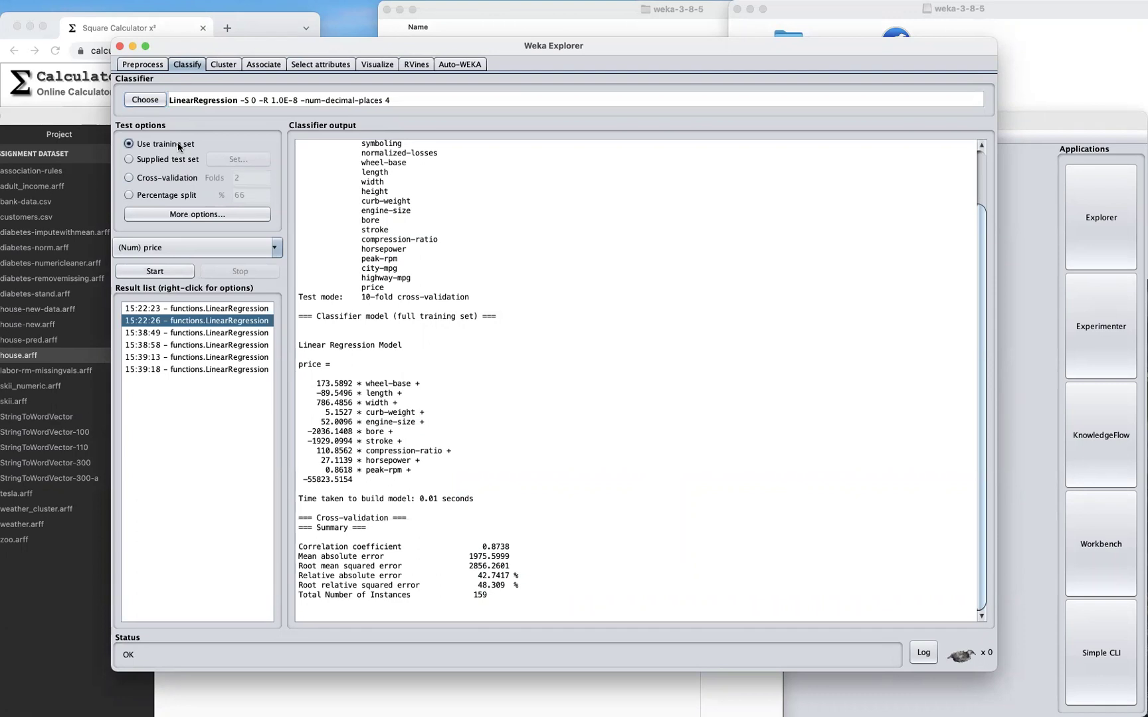
pyautogui.click(230, 310)
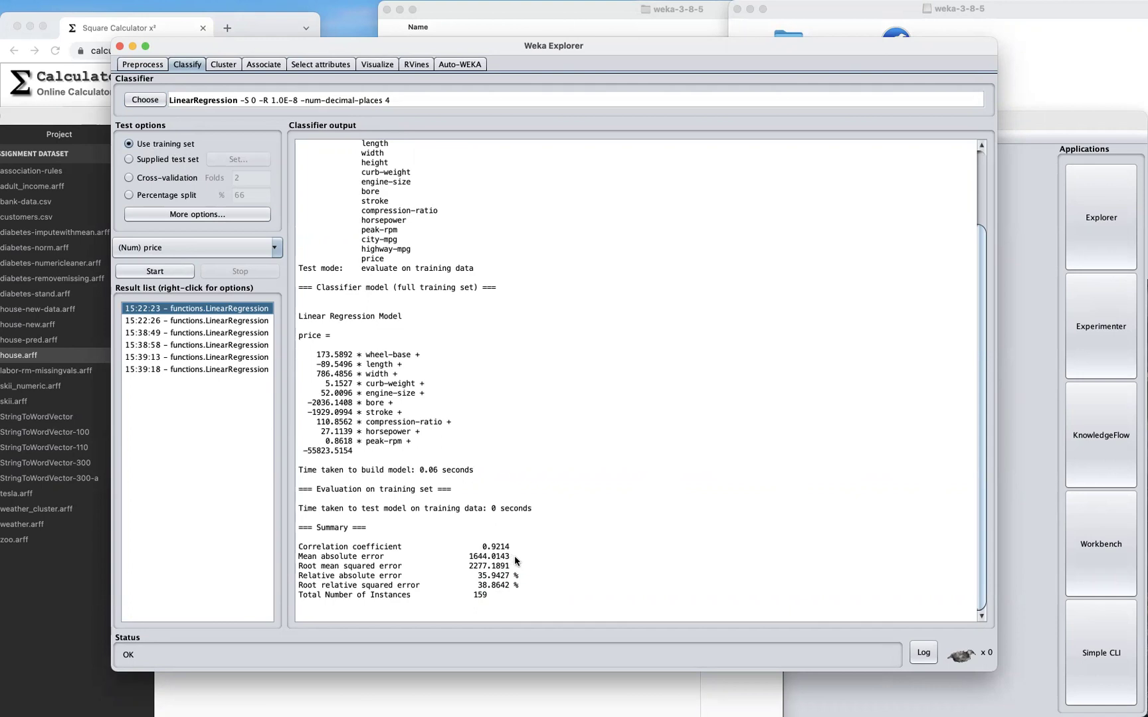
# Set the test option to cross-validation with 10 folds and view the stored 10-fold linear regression result.
pyautogui.click(154, 179)
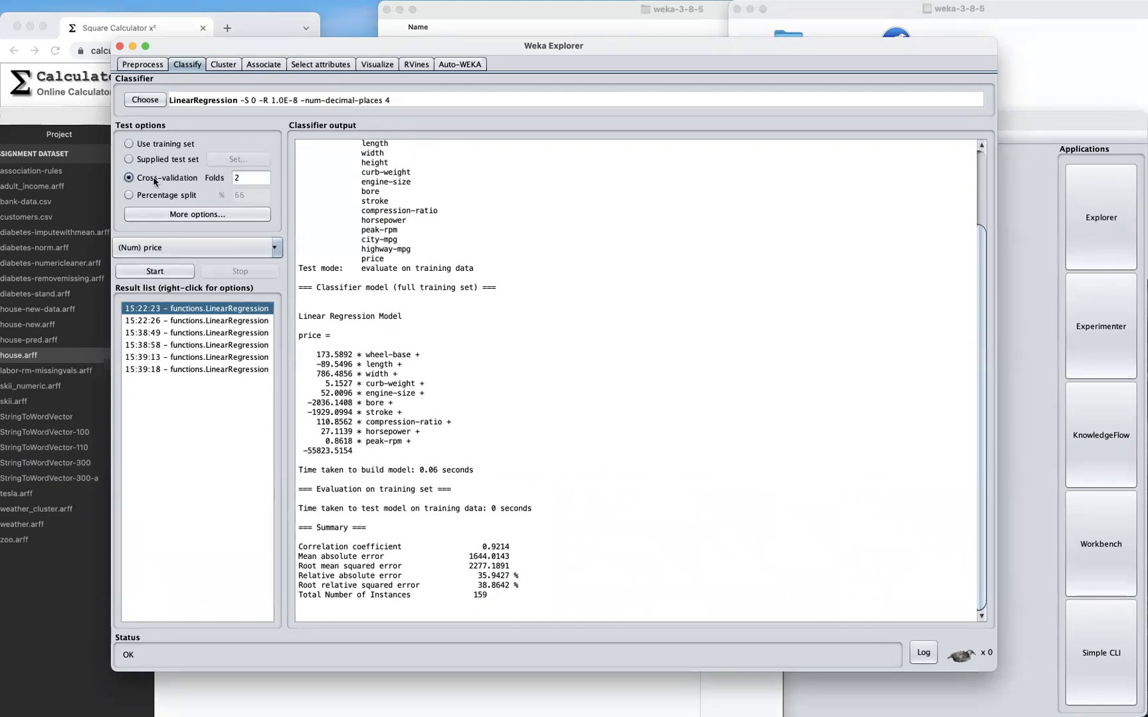
pyautogui.doubleClick(249, 180)
pyautogui.click(237, 319)
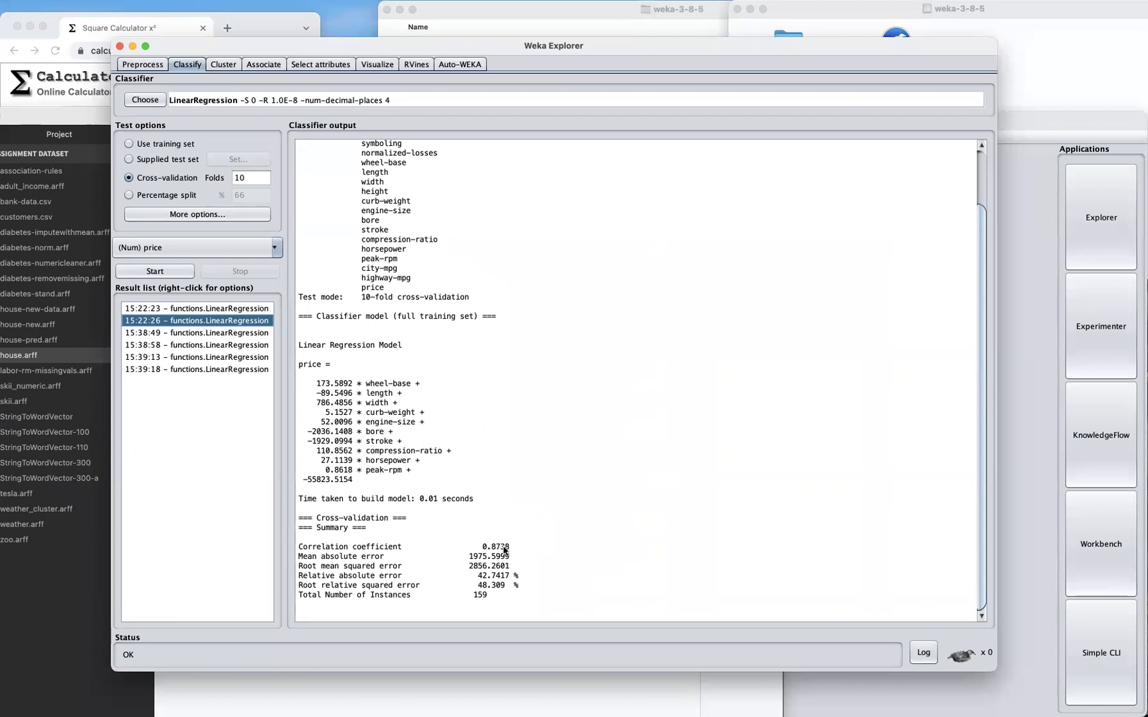
# Compare the error summaries of the stored linear regression runs with 10, 5, 3, 7 and 9 folds.
pyautogui.doubleClick(254, 180)
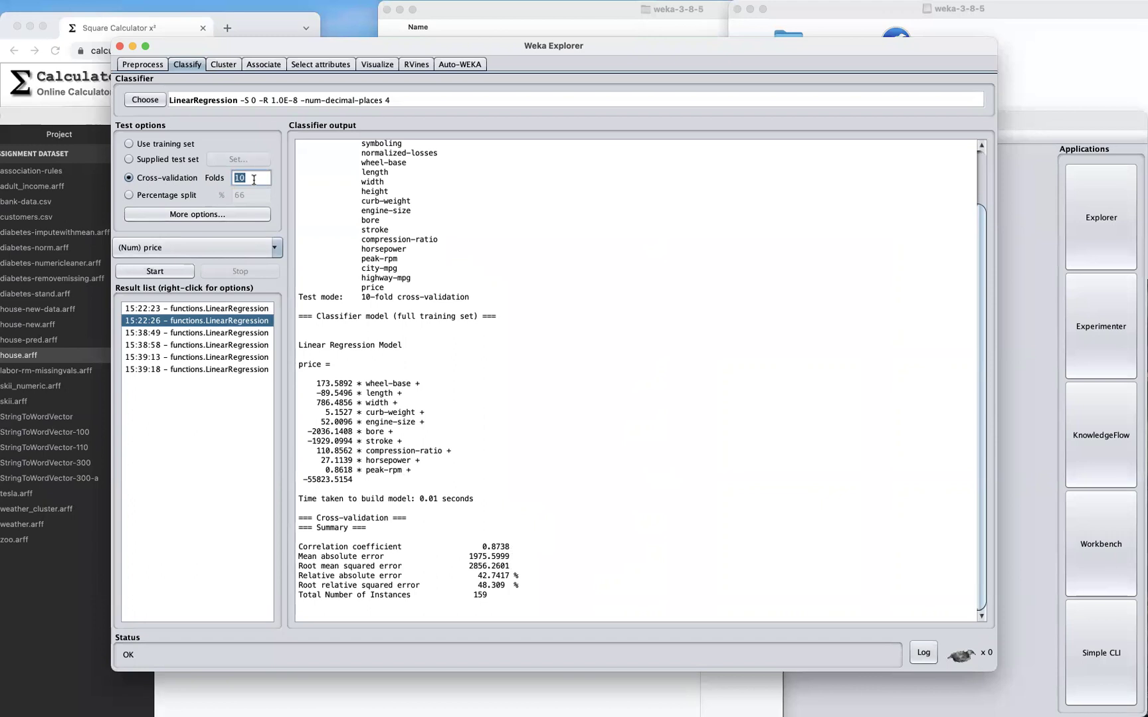
pyautogui.click(240, 334)
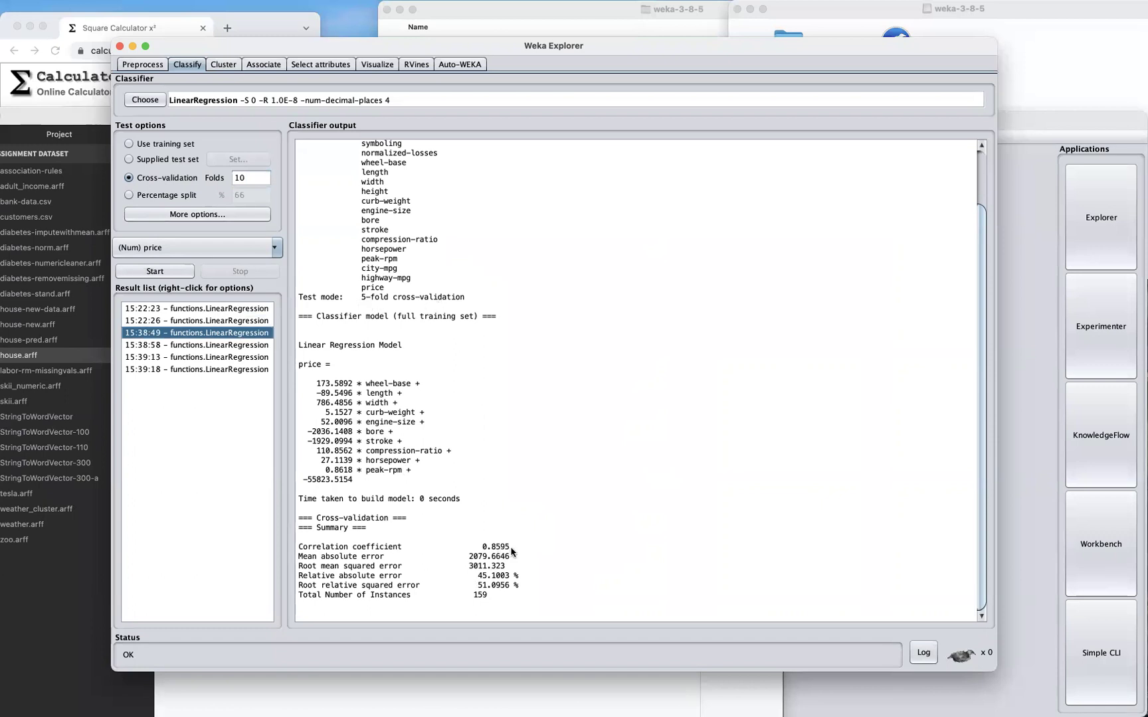
pyautogui.click(242, 320)
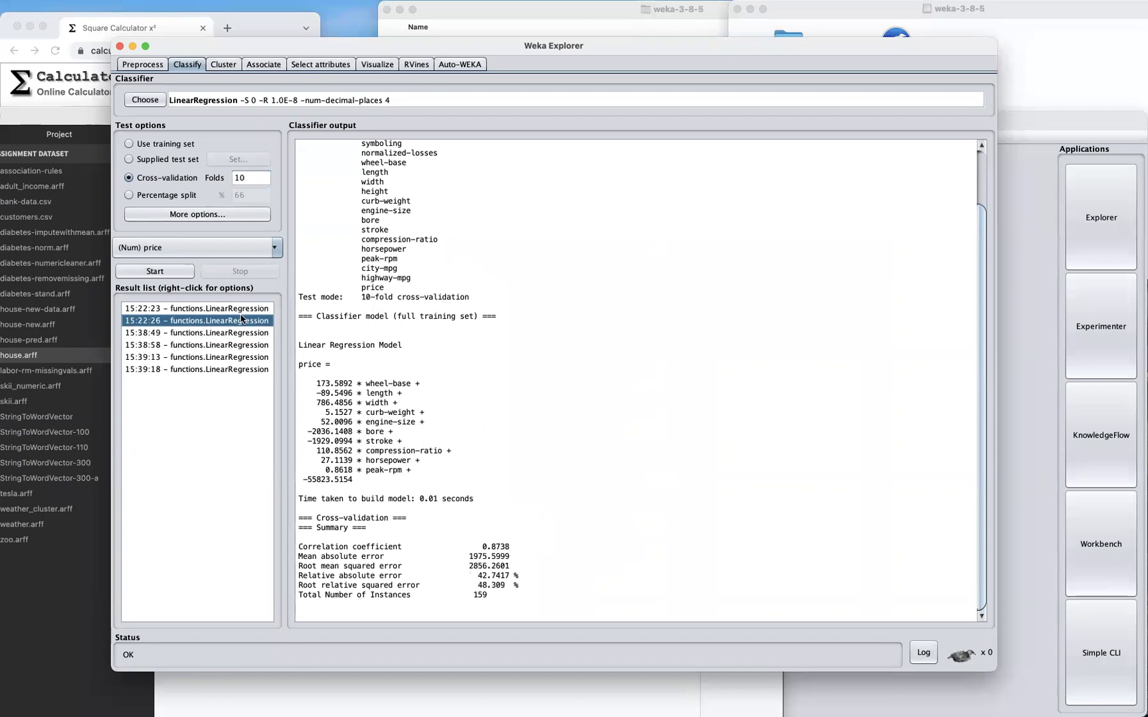
pyautogui.click(247, 333)
pyautogui.click(257, 345)
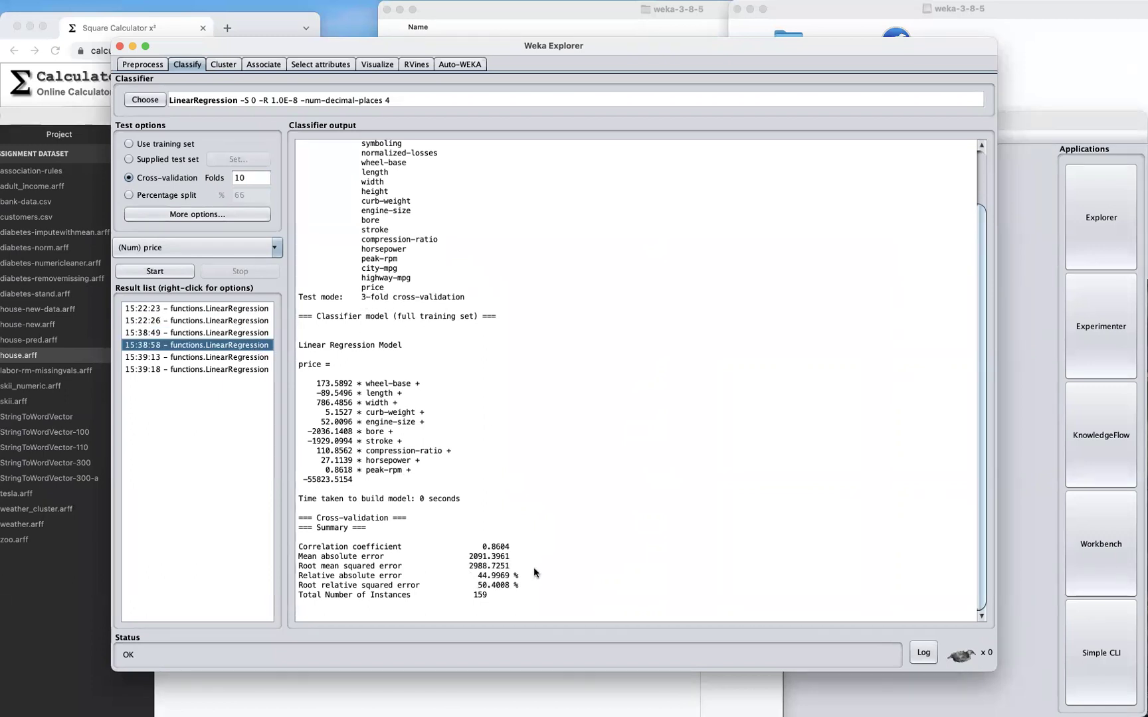
pyautogui.click(233, 332)
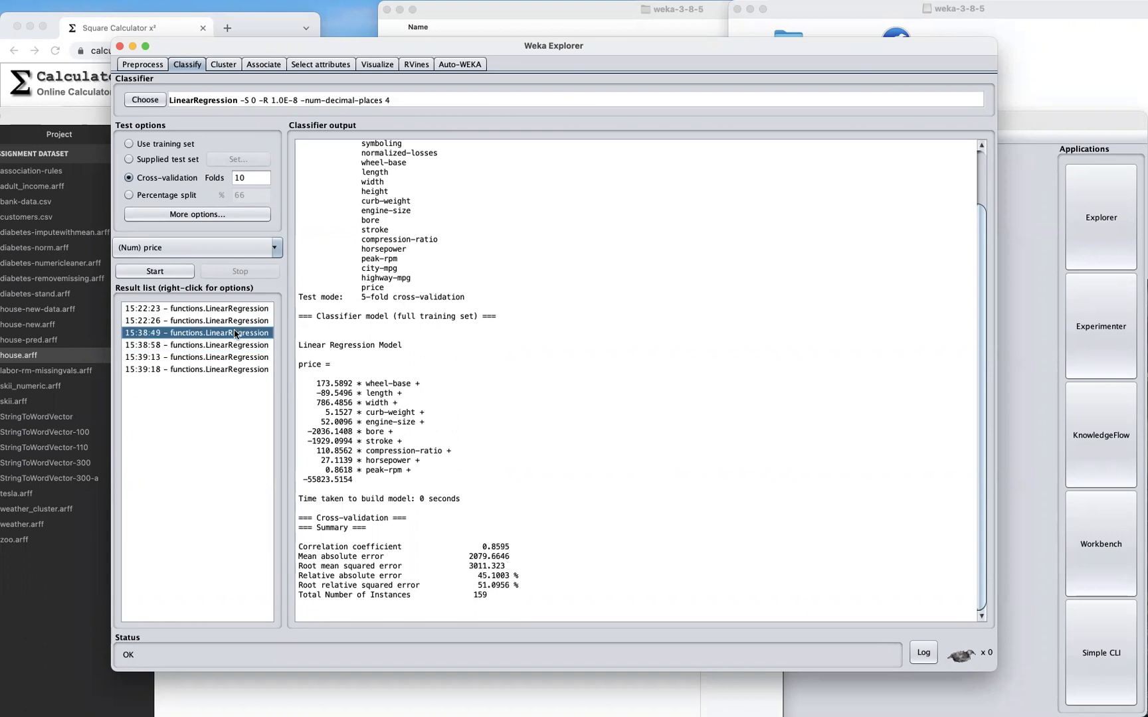
pyautogui.click(239, 346)
pyautogui.click(241, 358)
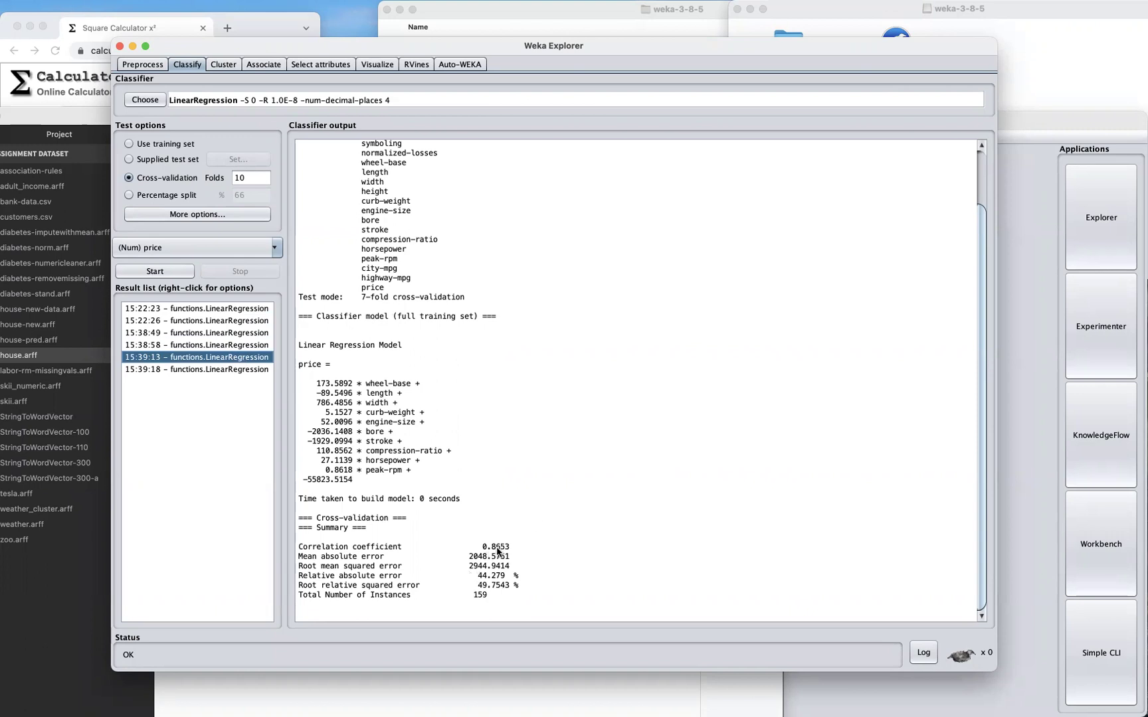
pyautogui.click(213, 371)
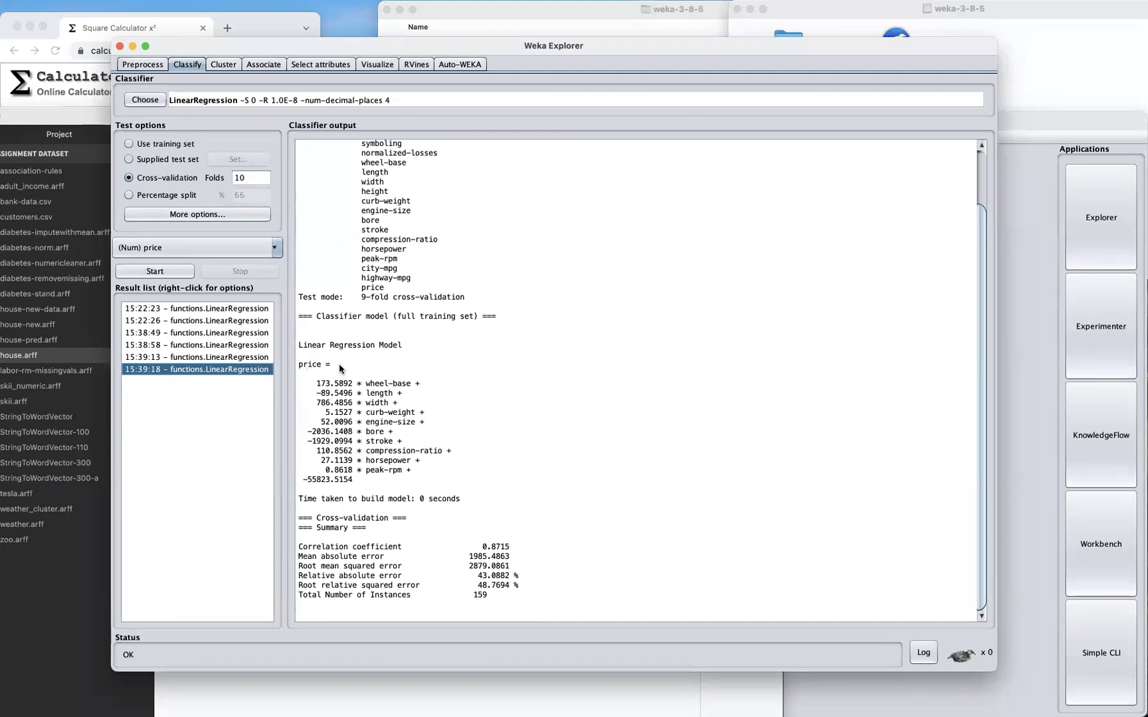
# Check the best classifier in the Auto-WEKA result and choose RandomSubSpace from the meta classifiers for the price model.
pyautogui.click(461, 65)
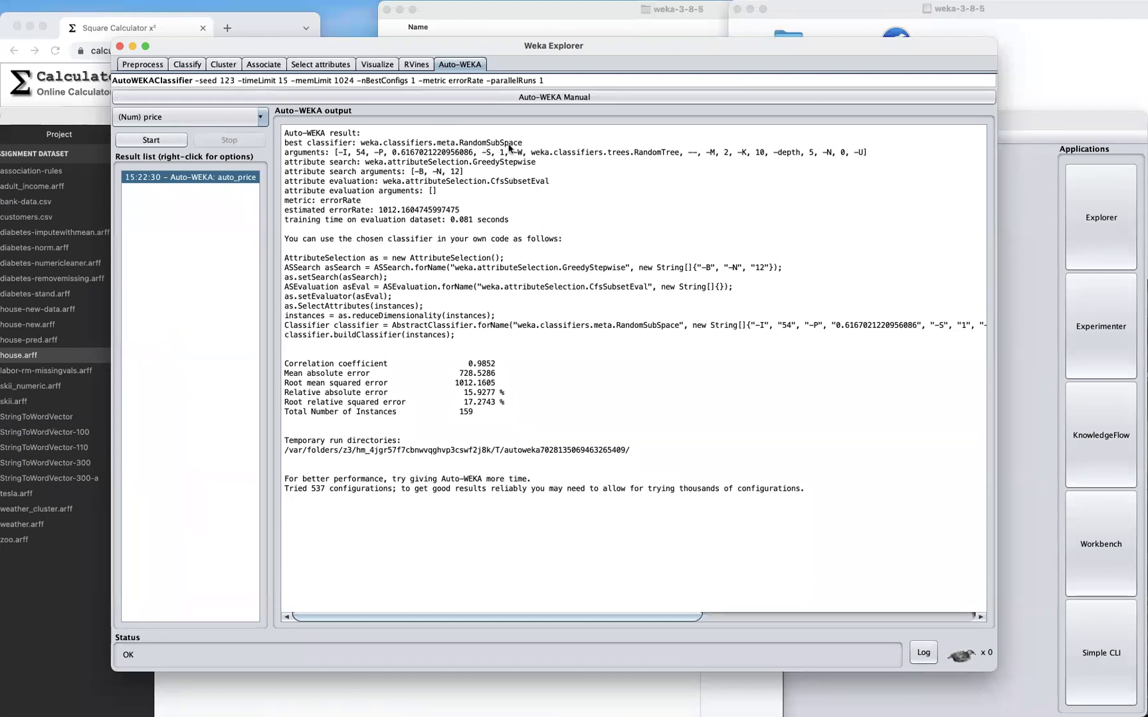
pyautogui.click(188, 64)
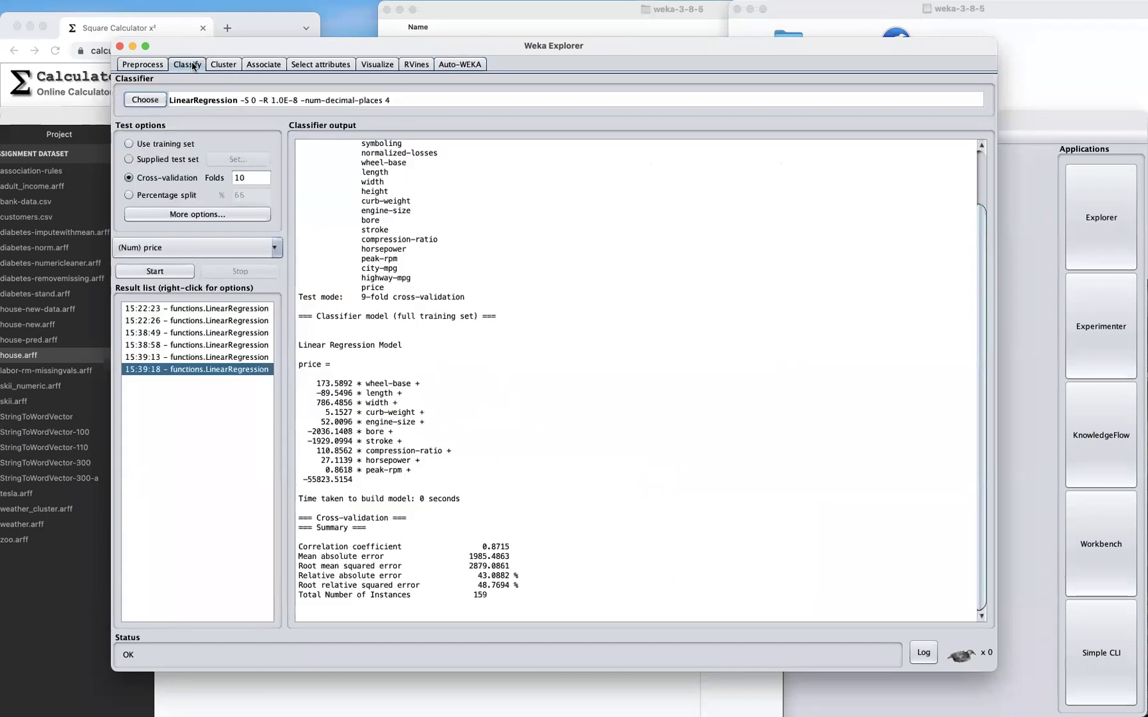
pyautogui.click(145, 100)
pyautogui.click(151, 139)
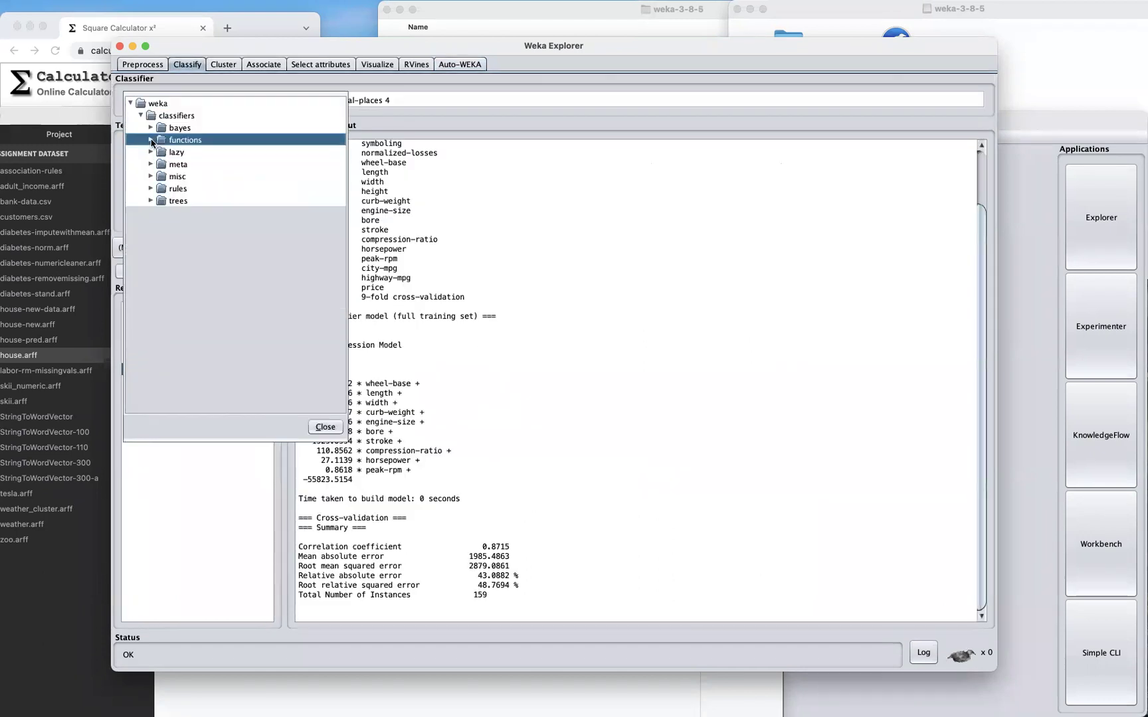
pyautogui.click(151, 165)
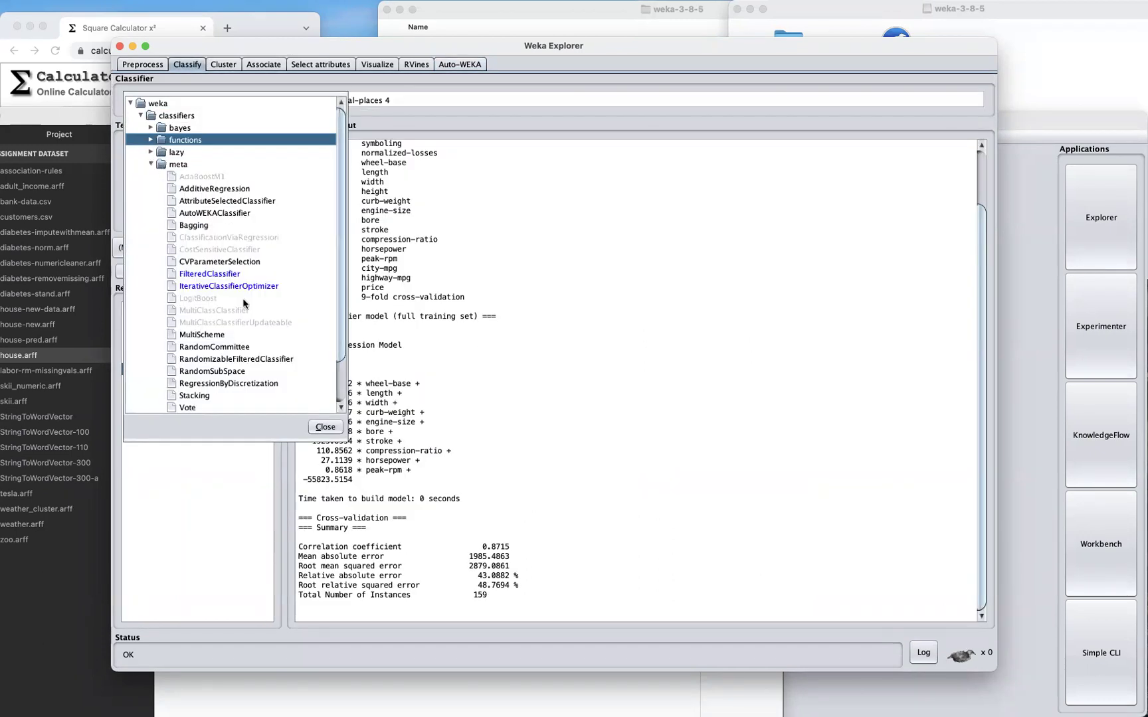
pyautogui.click(212, 371)
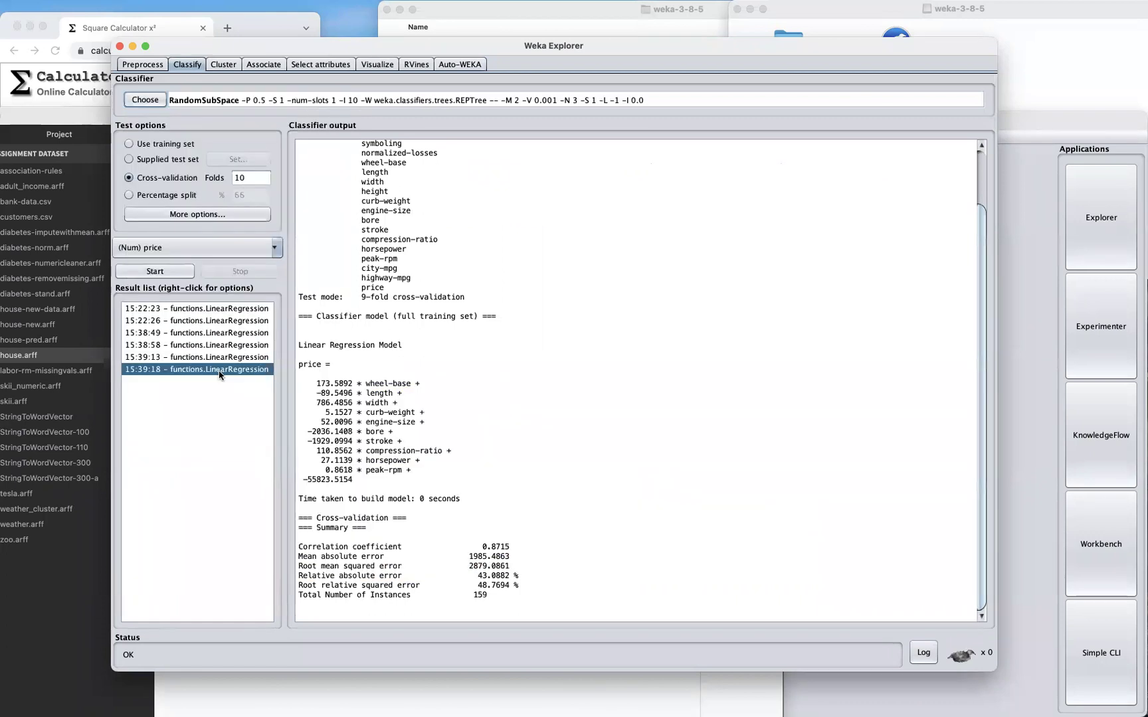
# Run RandomSubSpace evaluated on the training set and compare its summary with the linear regression training-set result.
pyautogui.click(167, 144)
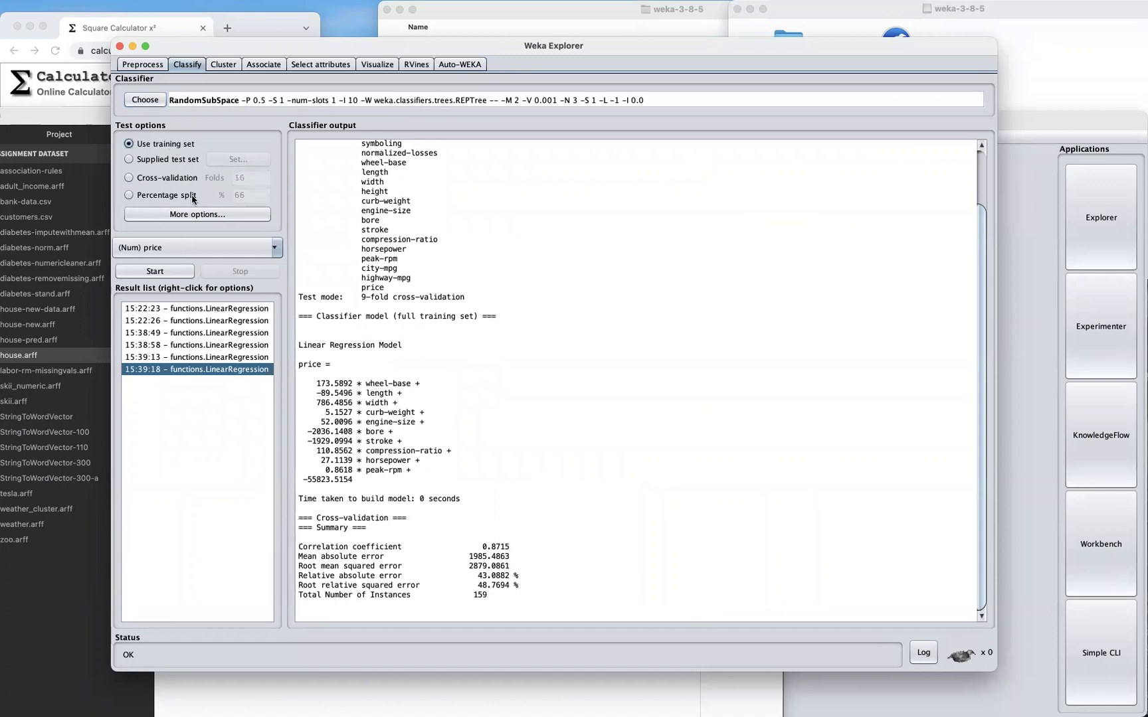
pyautogui.click(157, 271)
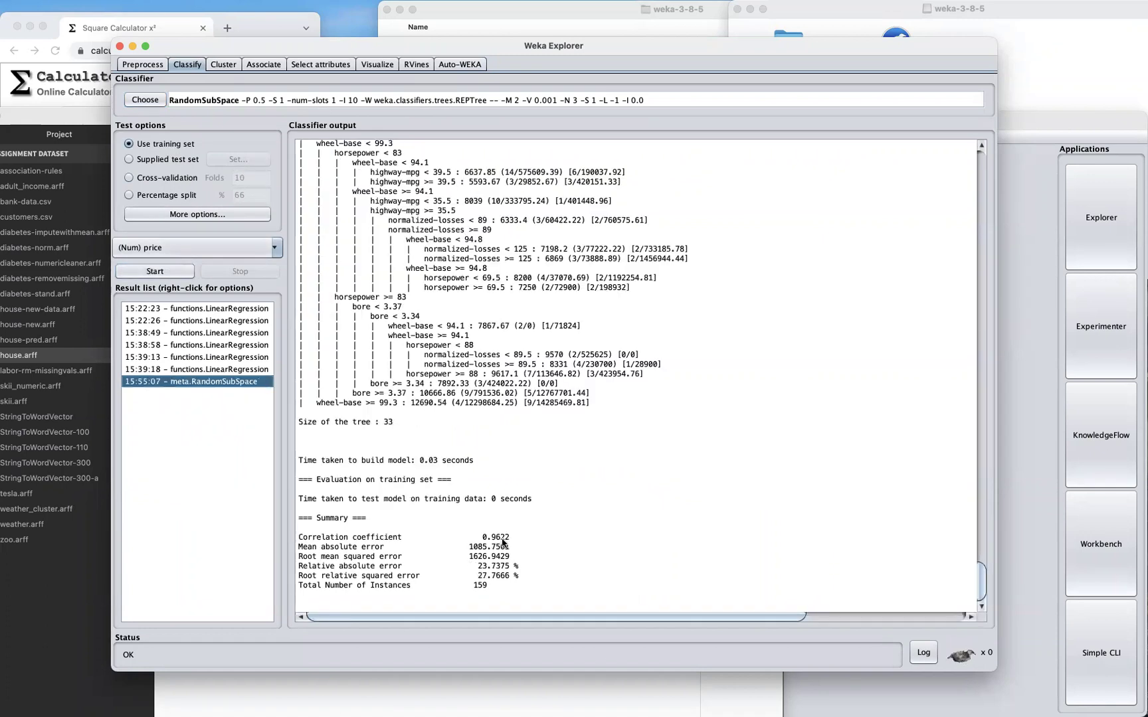
pyautogui.click(245, 308)
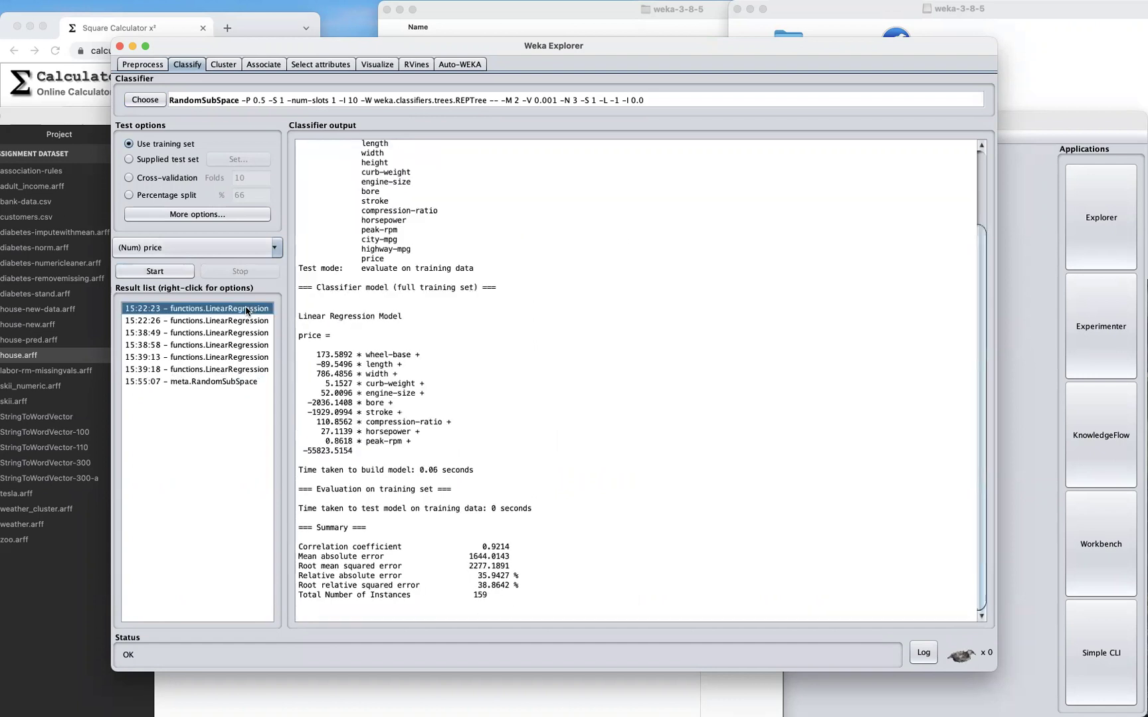
pyautogui.click(215, 385)
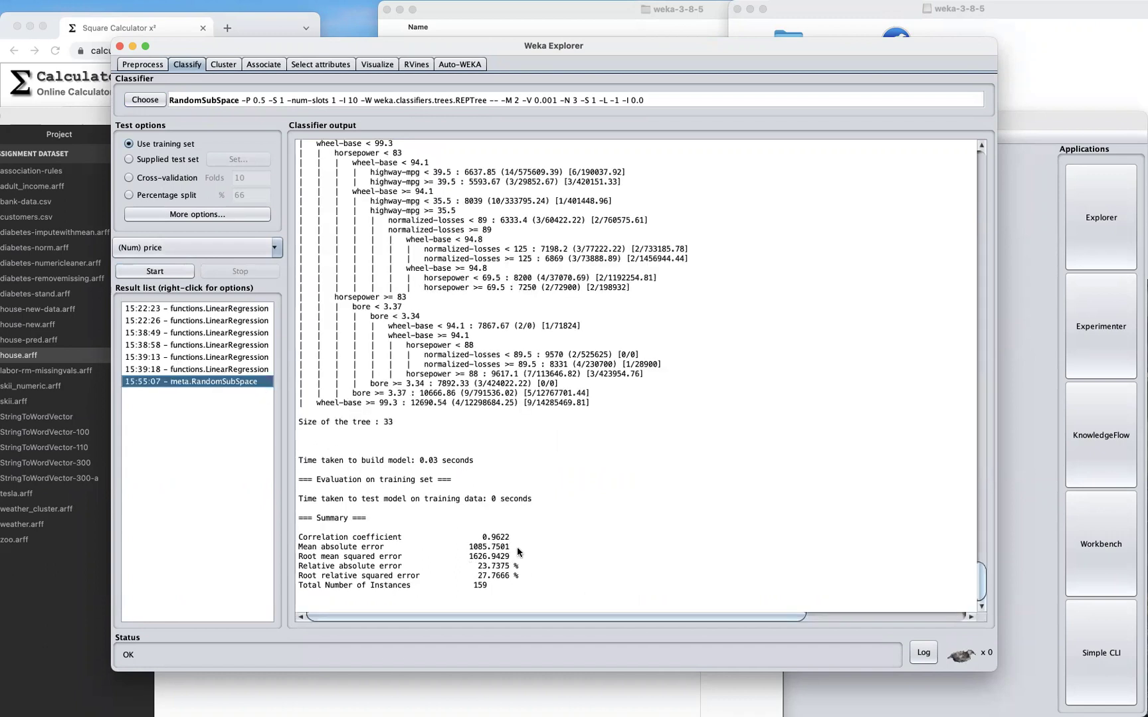
# Compare the Auto-WEKA correlation coefficient with its squared value on the Square Calculator page in the browser, then return to Weka Explorer.
pyautogui.click(460, 64)
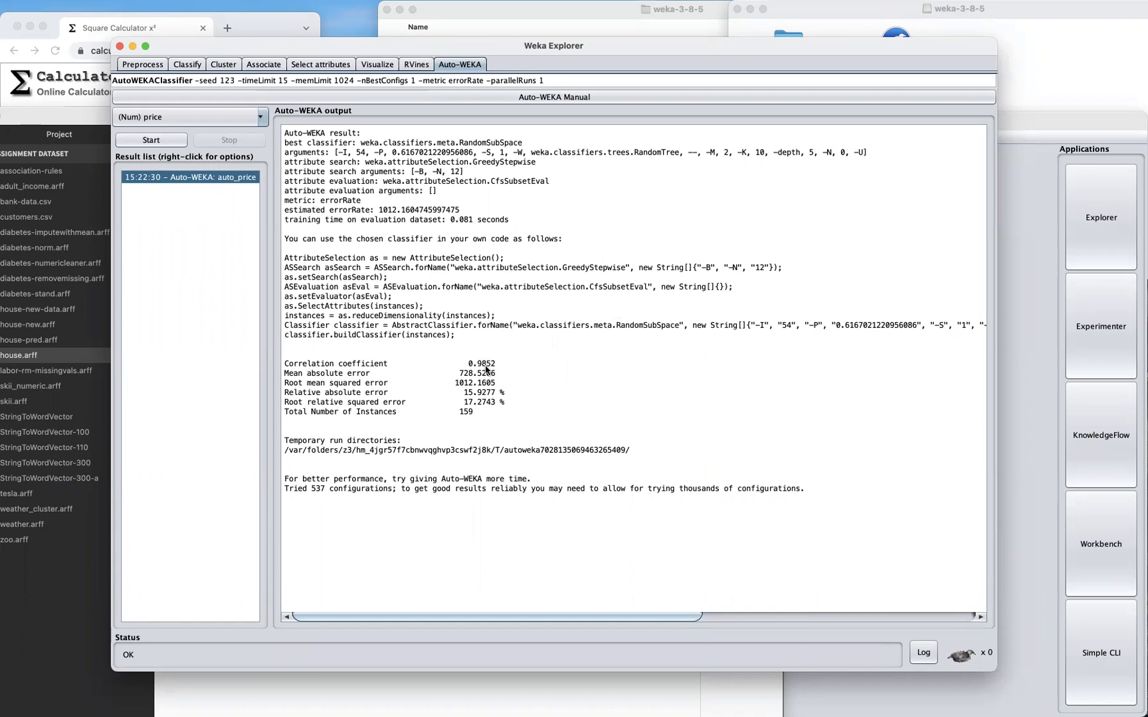
pyautogui.click(255, 30)
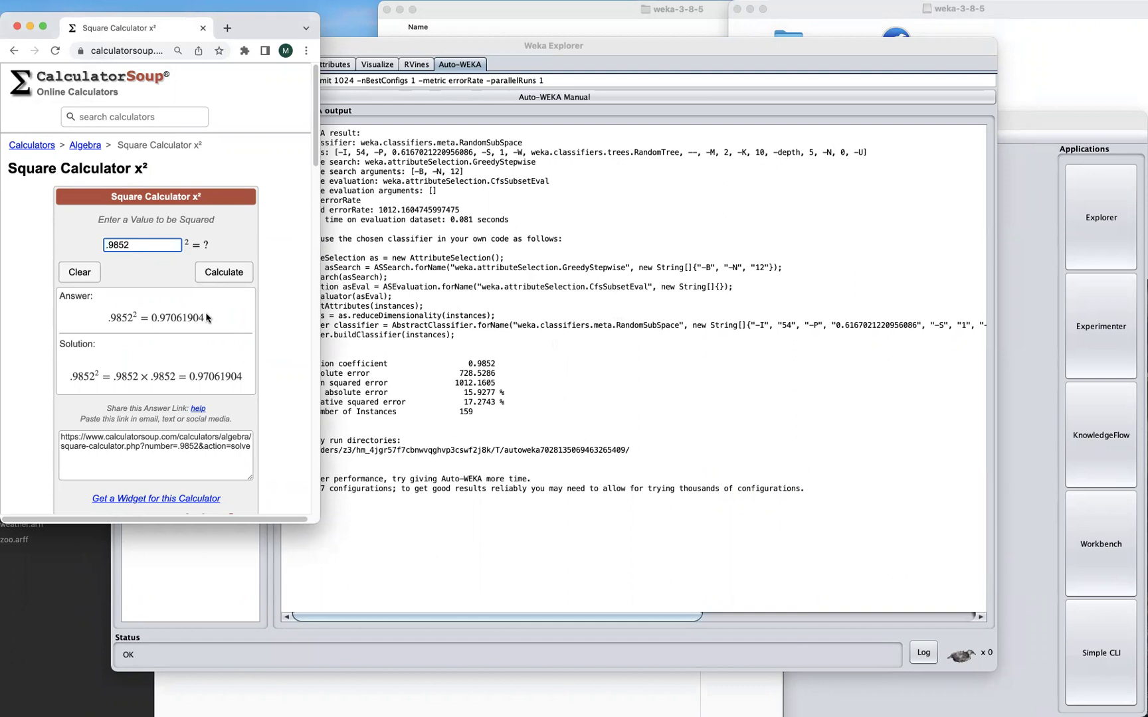
pyautogui.click(519, 349)
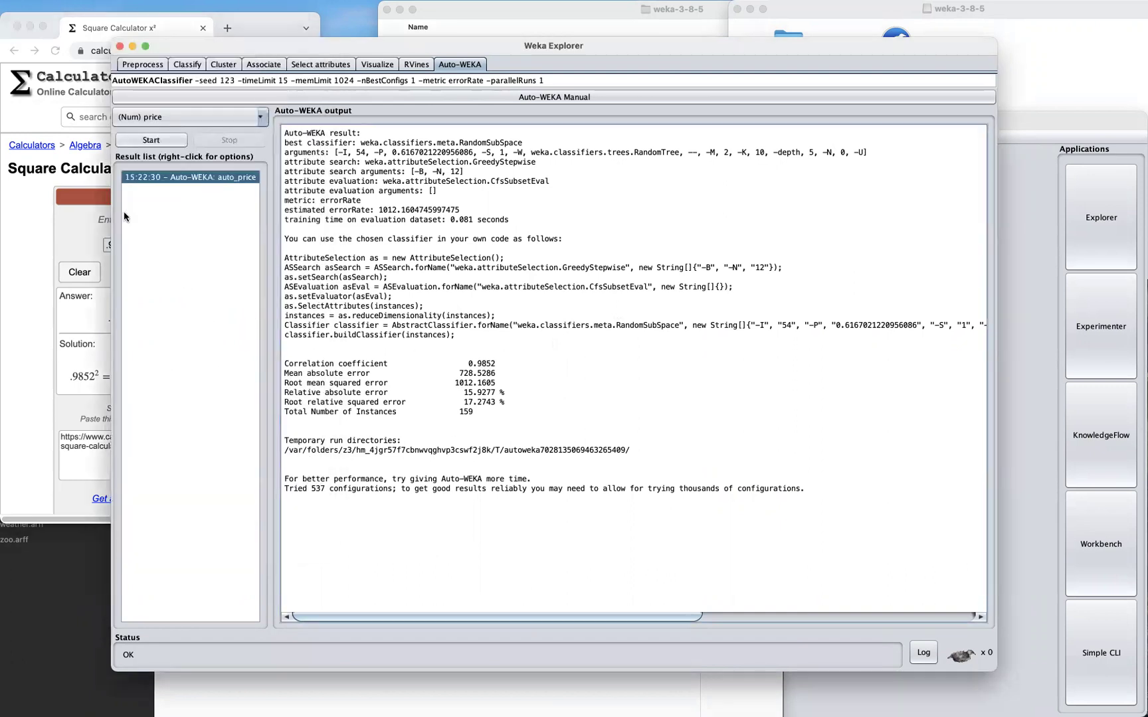
pyautogui.click(16, 244)
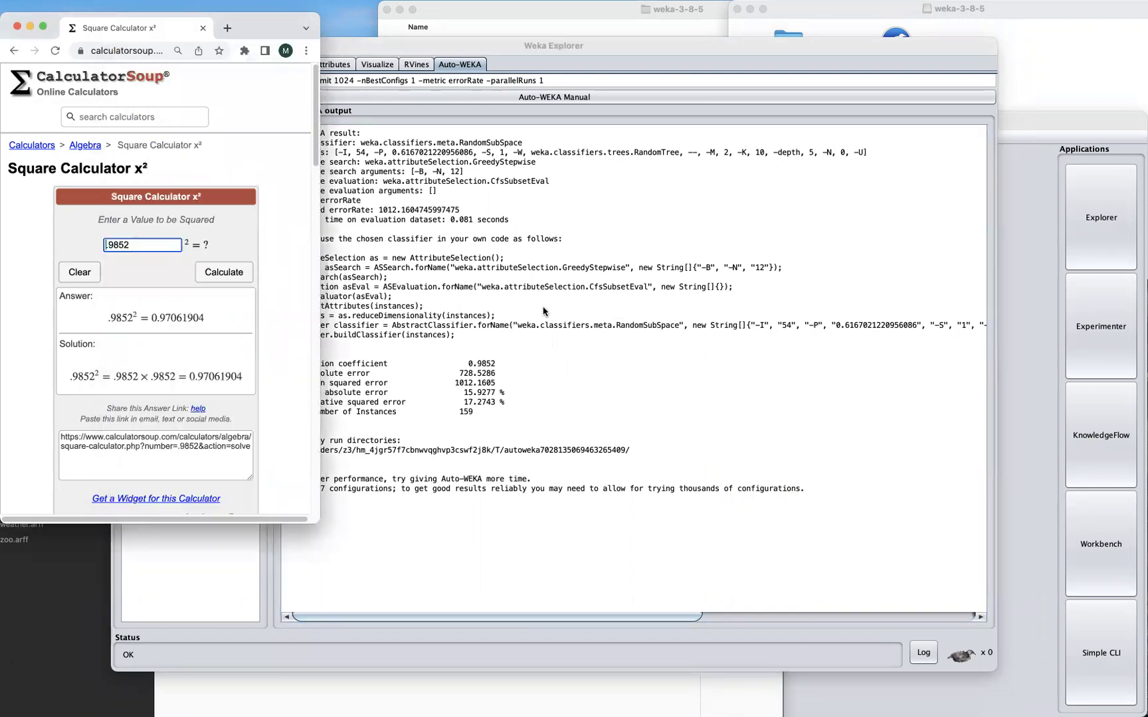
pyautogui.click(530, 394)
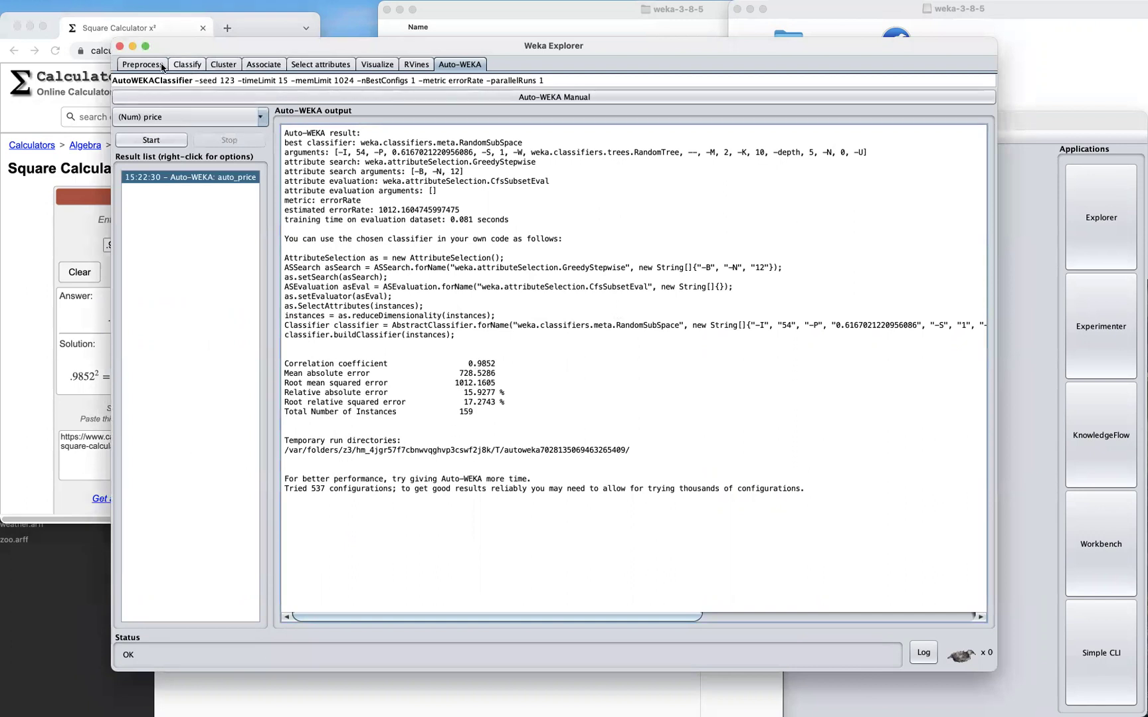
# Inspect the auto_price instances table across to the price column, close it without changes, and return to the Auto-WEKA output.
pyautogui.click(154, 66)
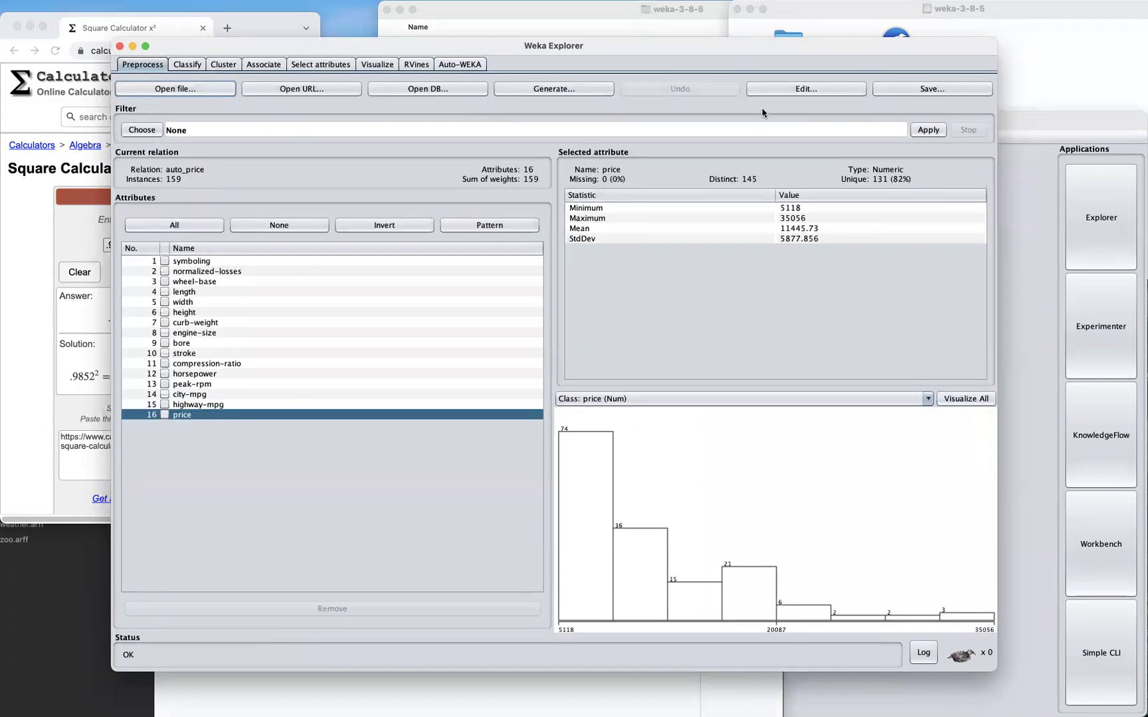
pyautogui.click(791, 91)
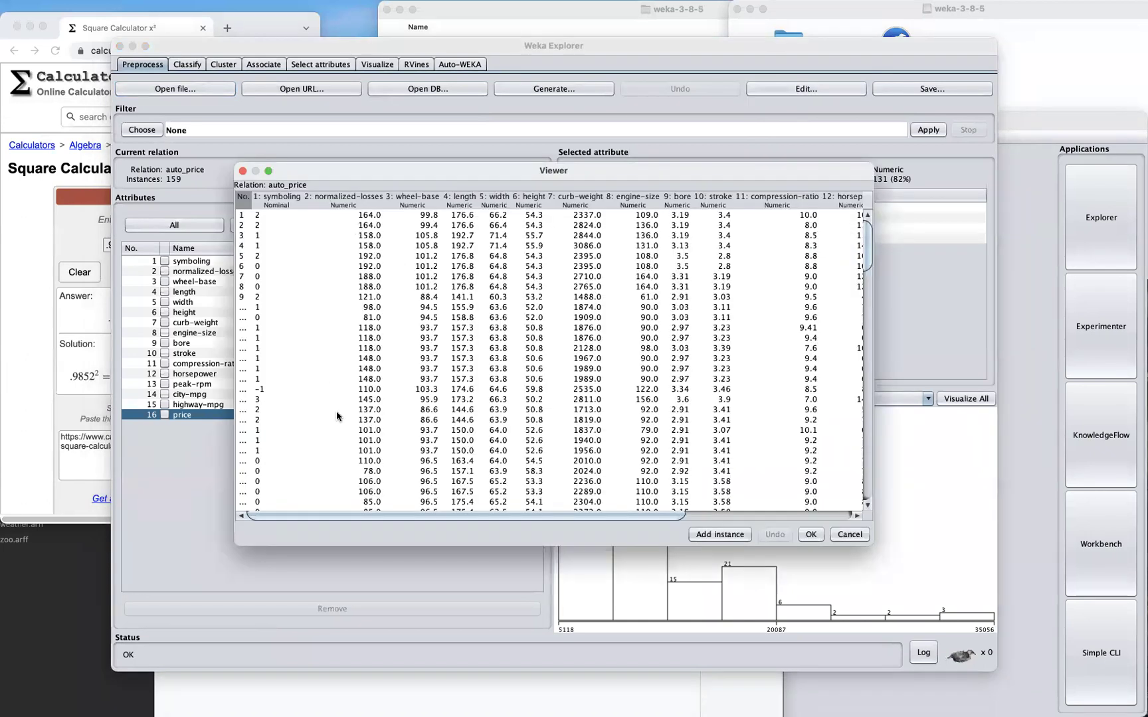
pyautogui.hscroll(5, 530, 378)
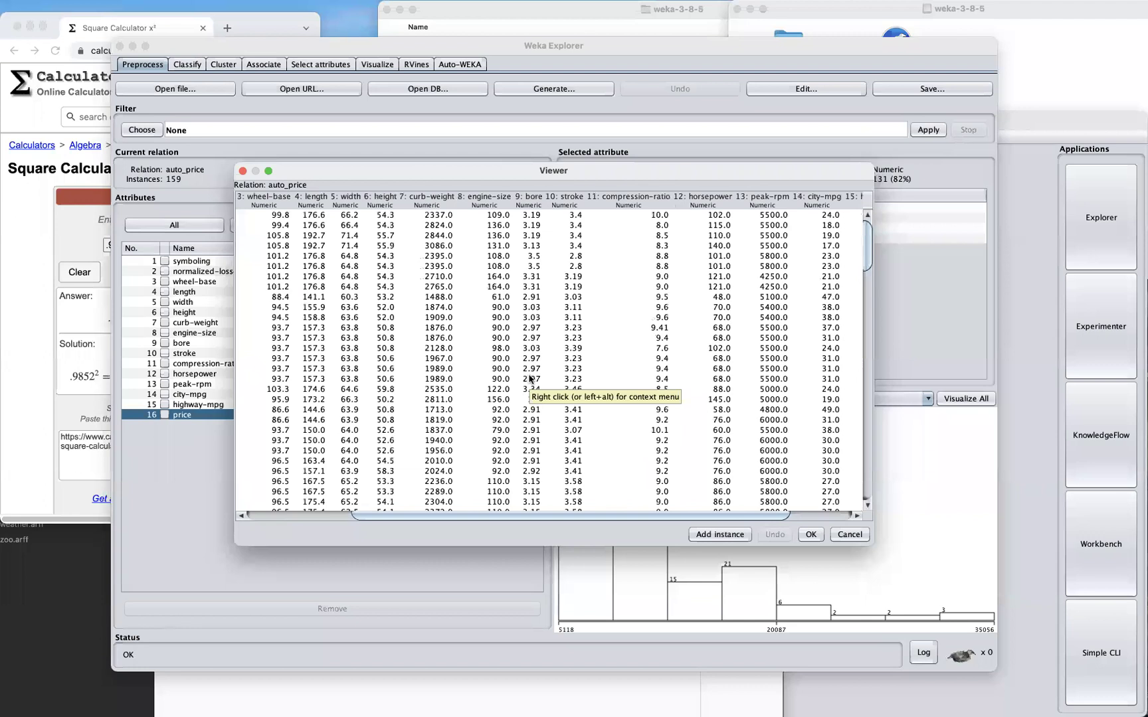
pyautogui.hscroll(2, 530, 379)
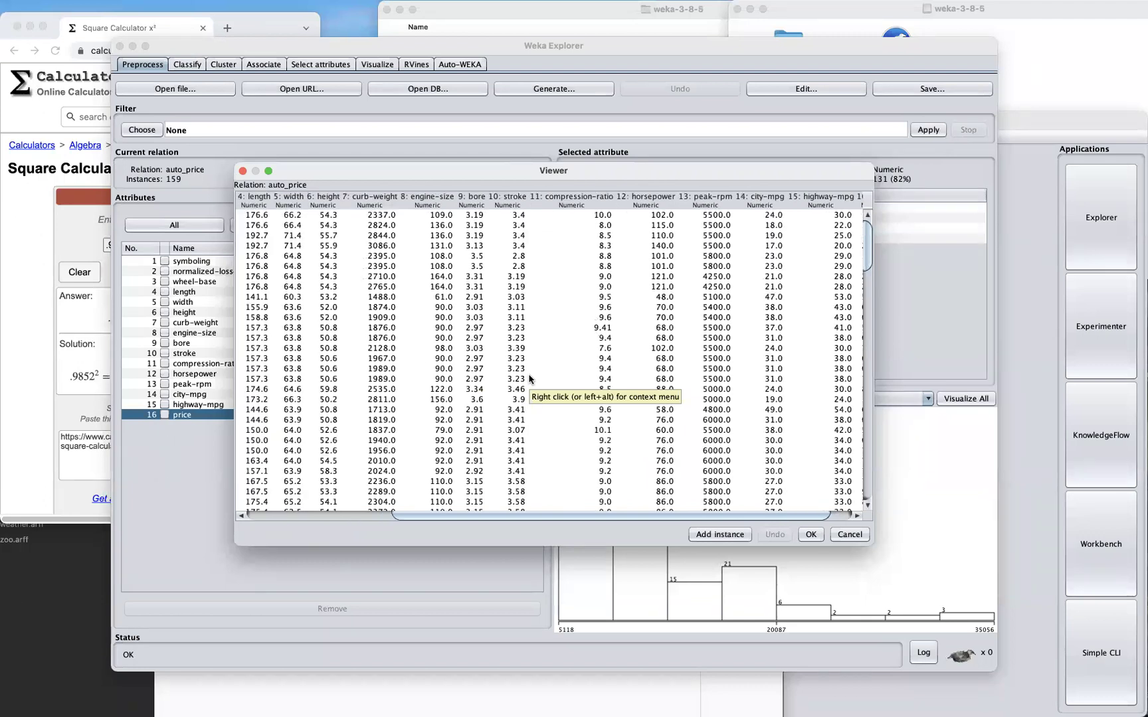
pyautogui.hscroll(2, 530, 378)
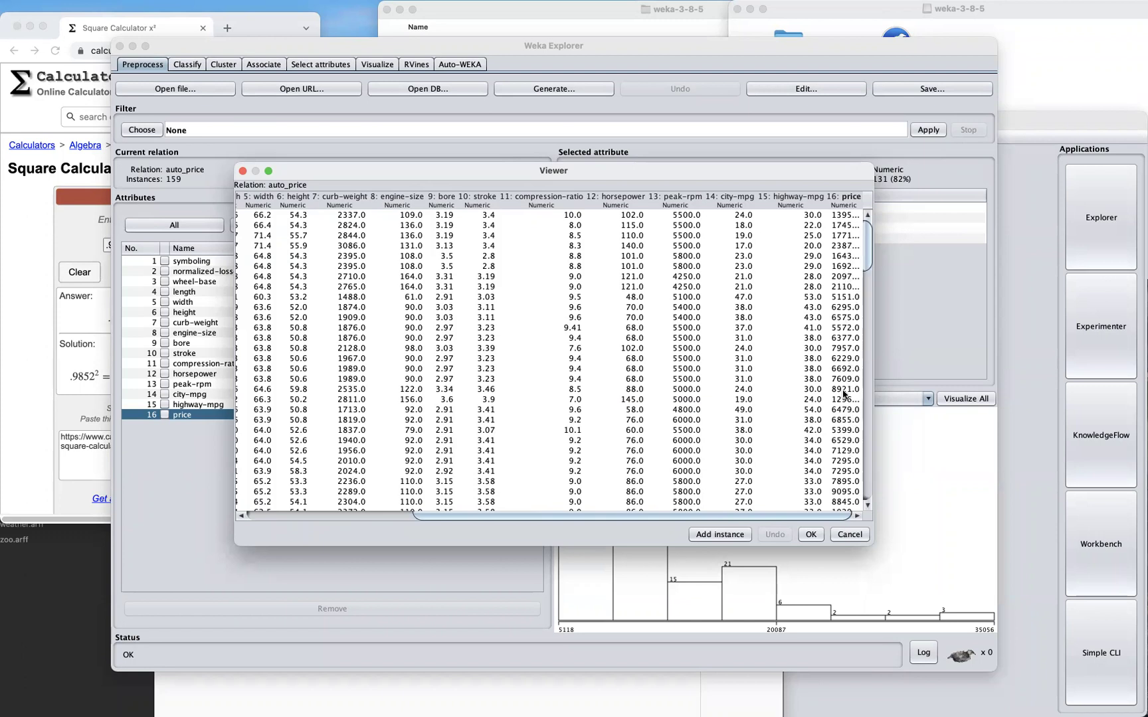
pyautogui.click(849, 536)
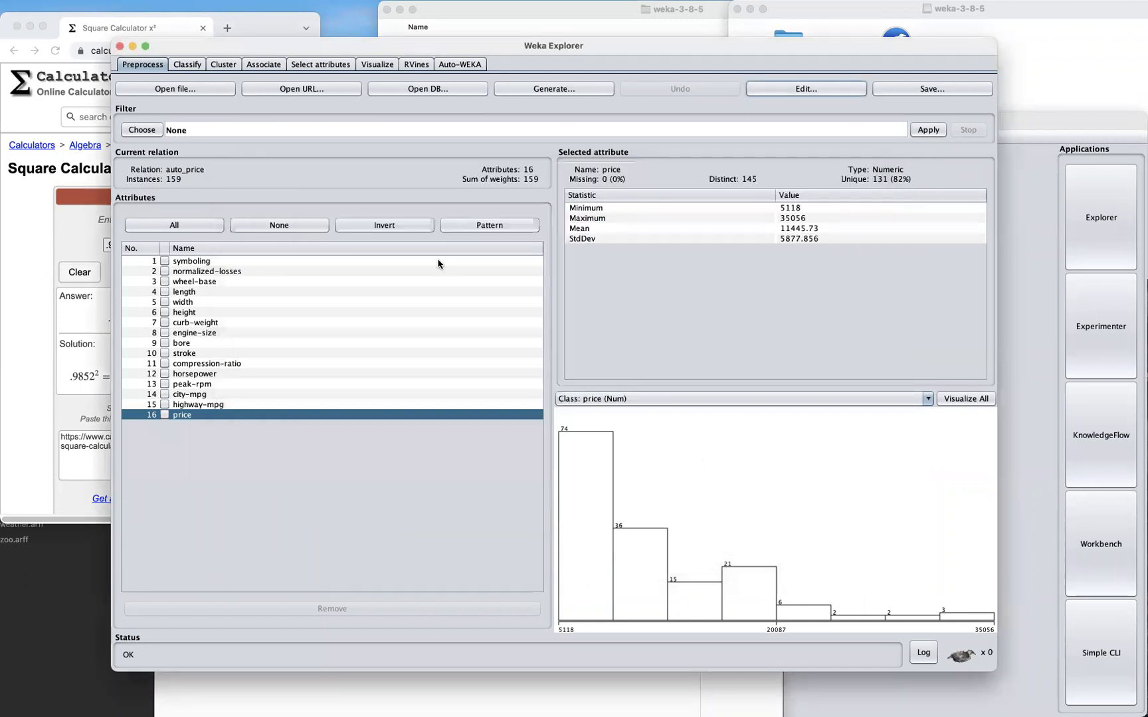
pyautogui.click(469, 67)
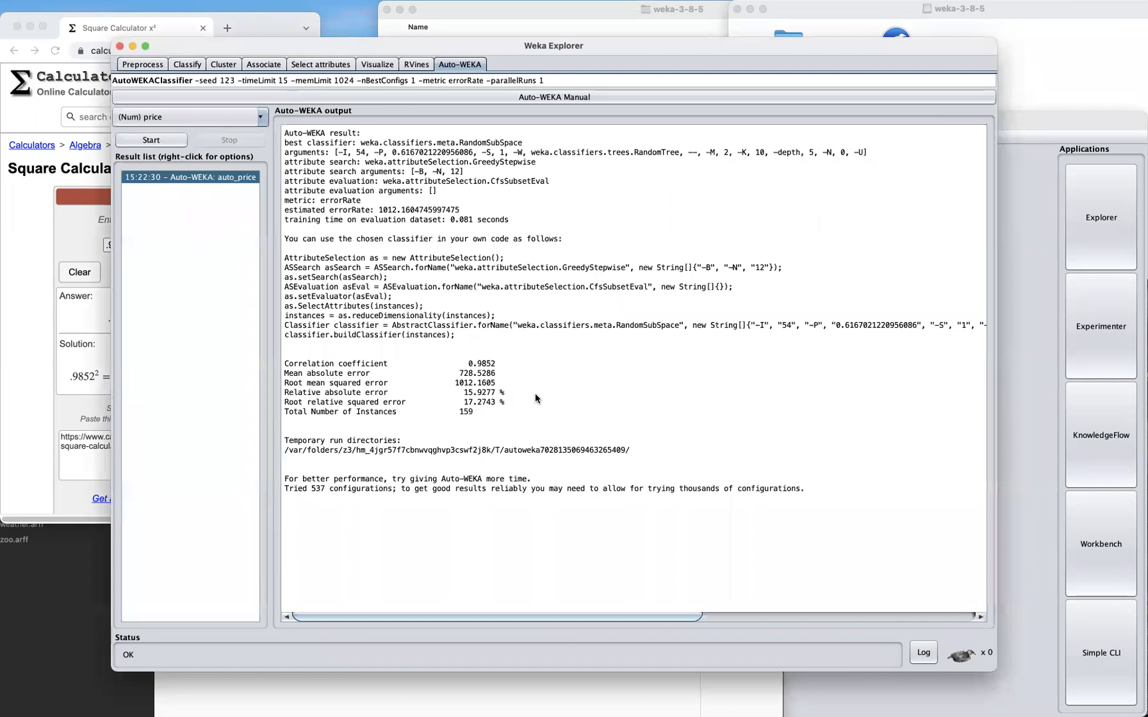
# Choose MultilayerPerceptron from the function classifiers and run it for price, evaluated on the training set.
pyautogui.click(188, 67)
pyautogui.click(143, 102)
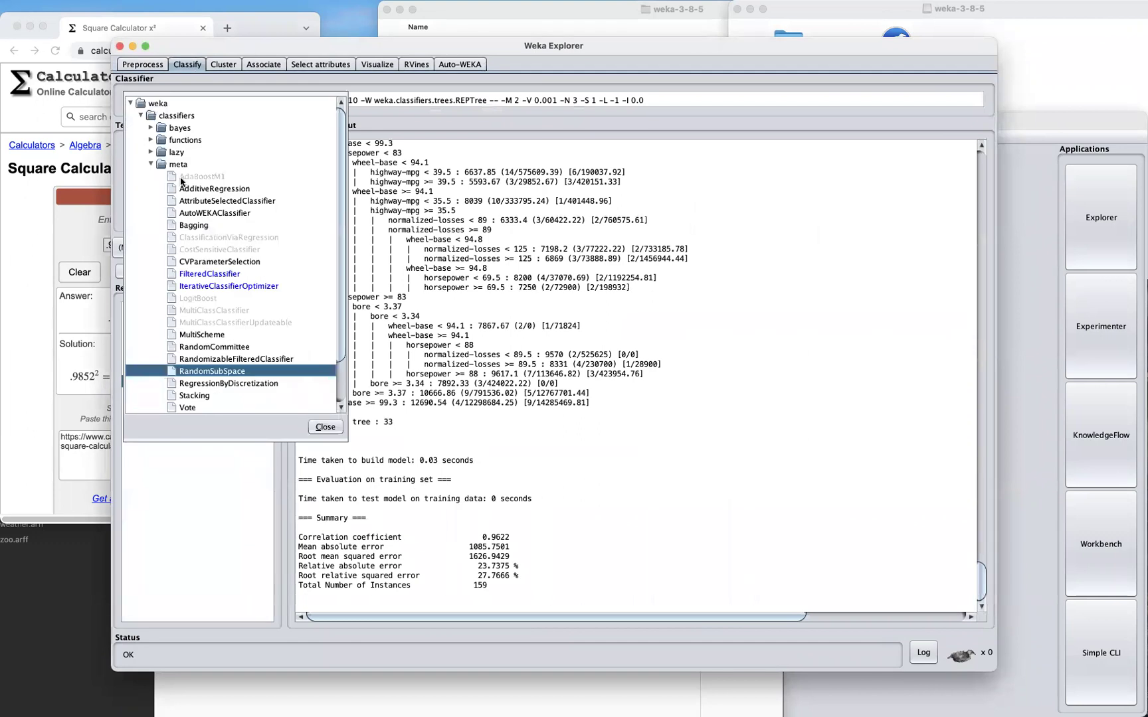
pyautogui.click(152, 140)
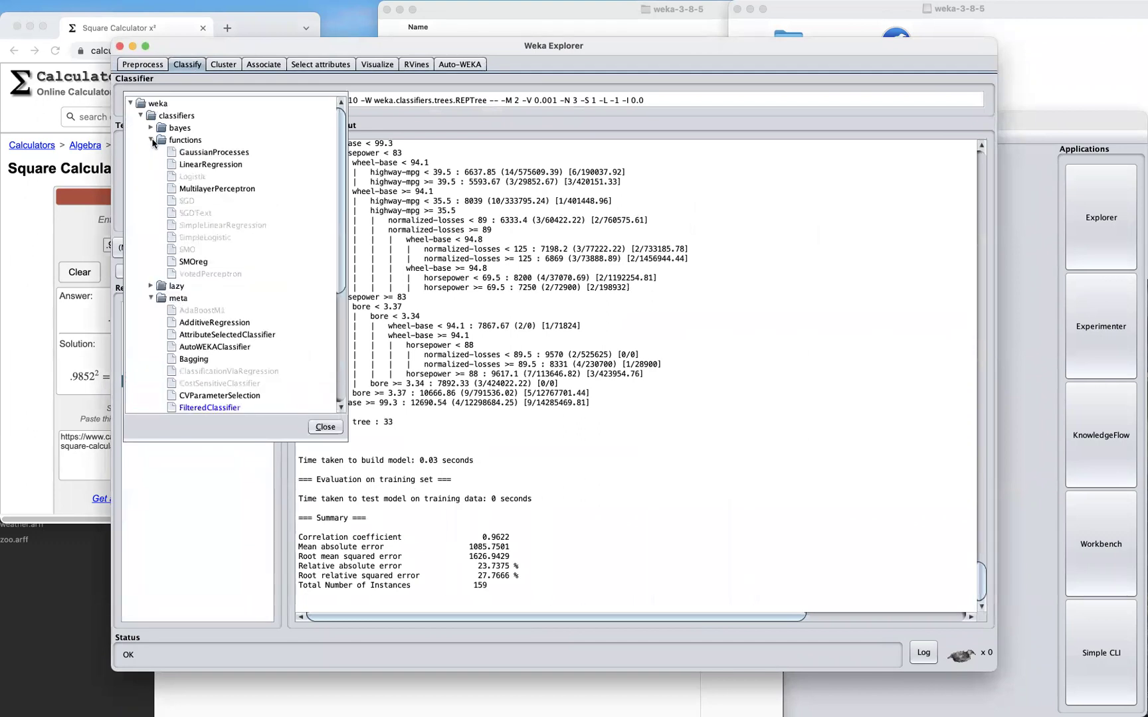
pyautogui.click(216, 189)
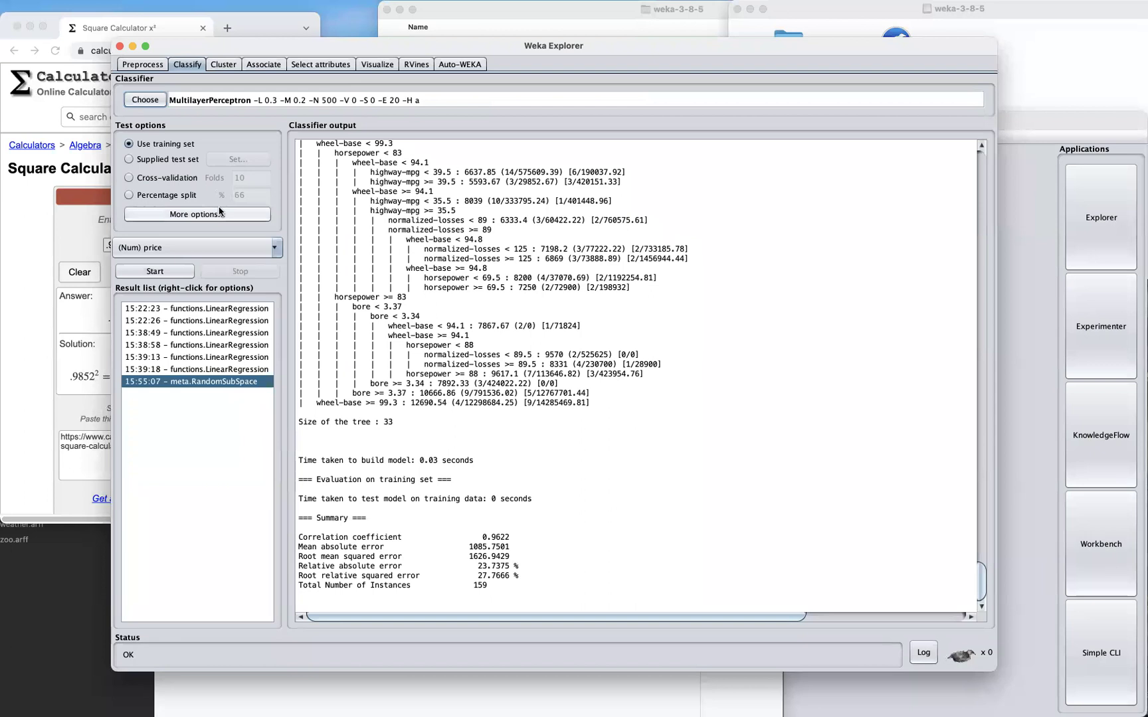
pyautogui.click(167, 274)
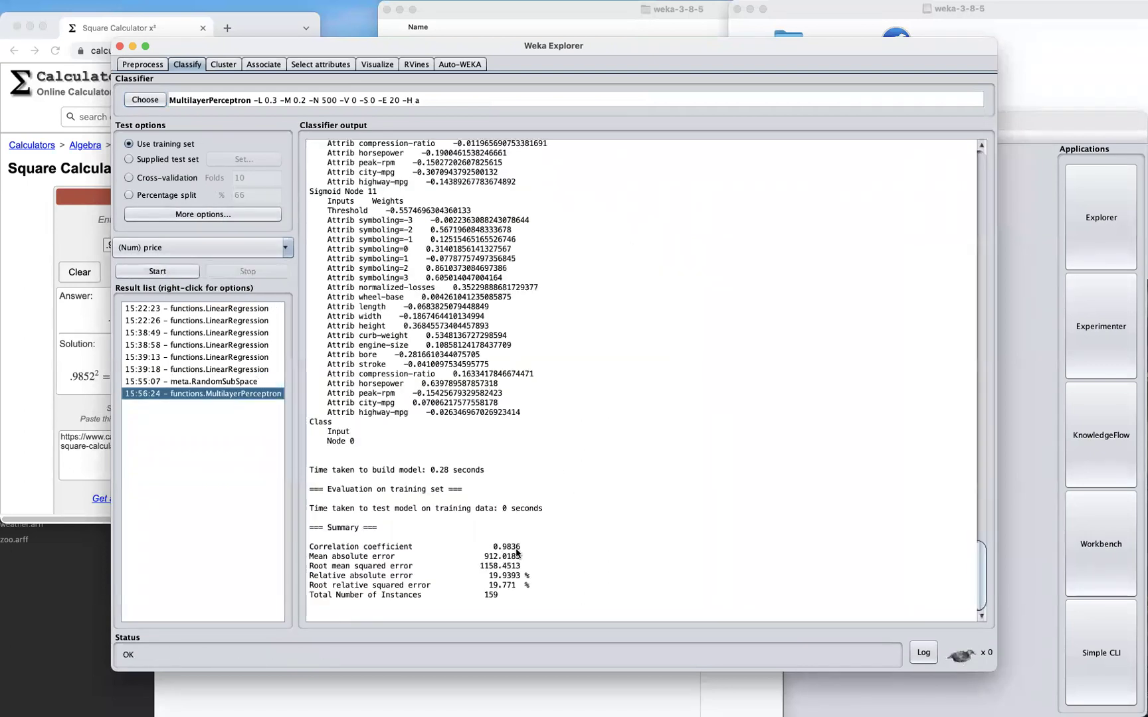
# Compare the training-set summaries of RandomSubSpace and MultilayerPerceptron with the Auto-WEKA result.
pyautogui.click(246, 387)
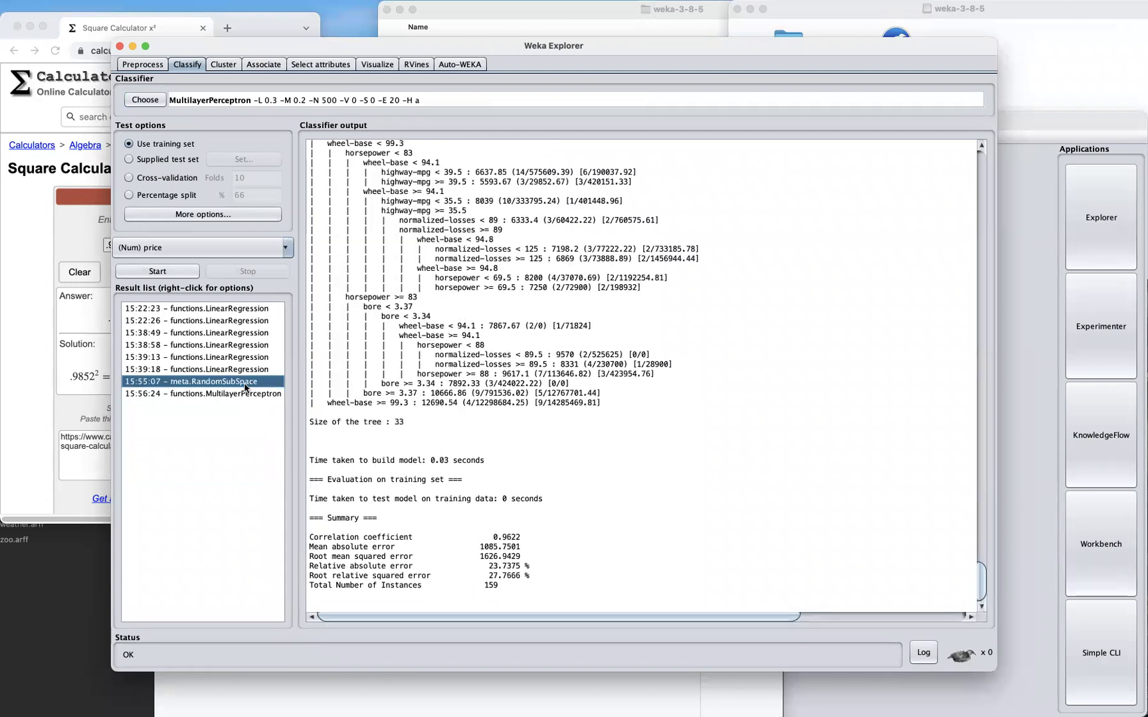
pyautogui.click(247, 393)
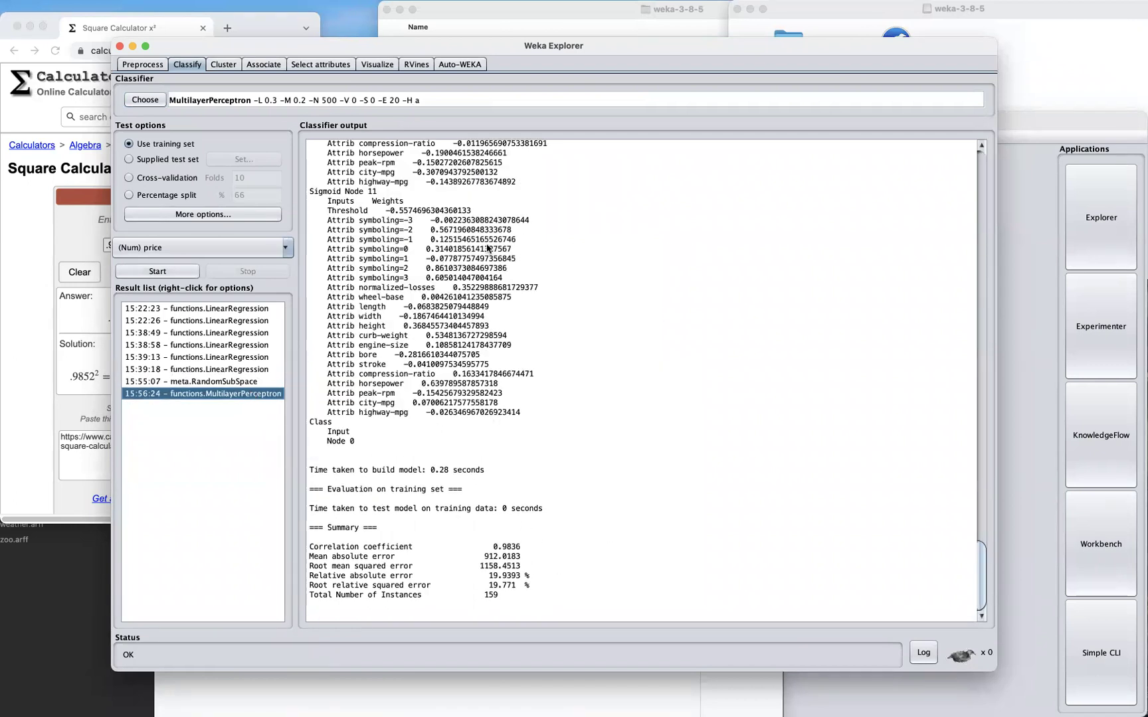
pyautogui.click(461, 64)
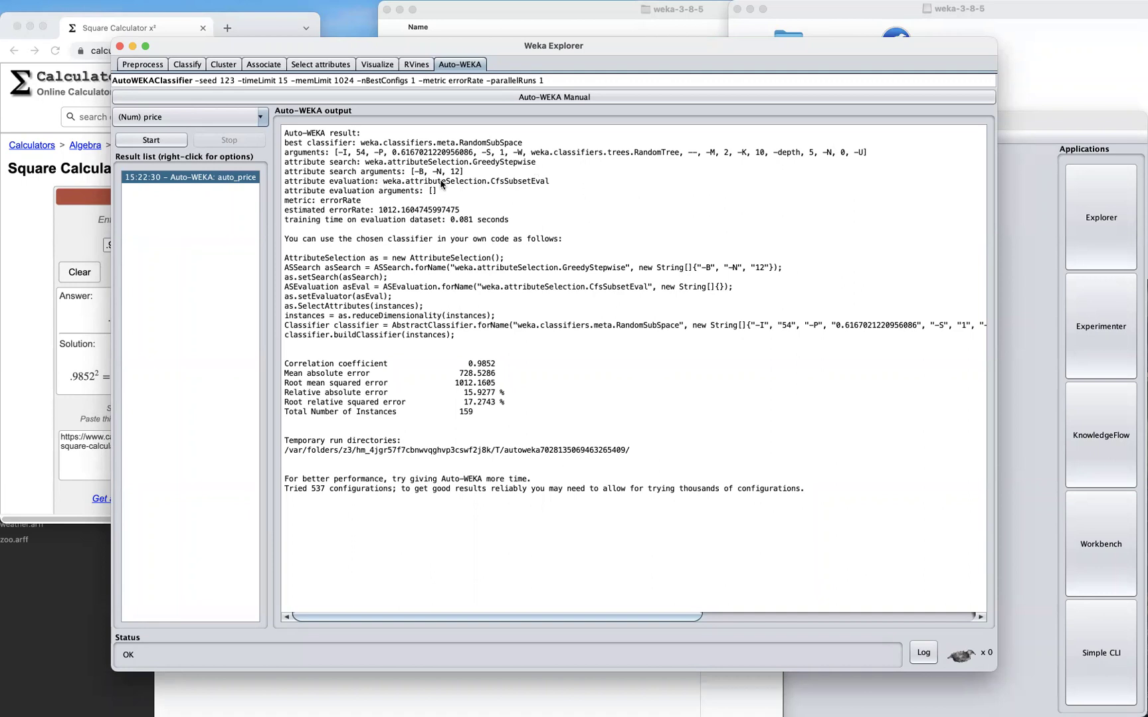
pyautogui.click(190, 66)
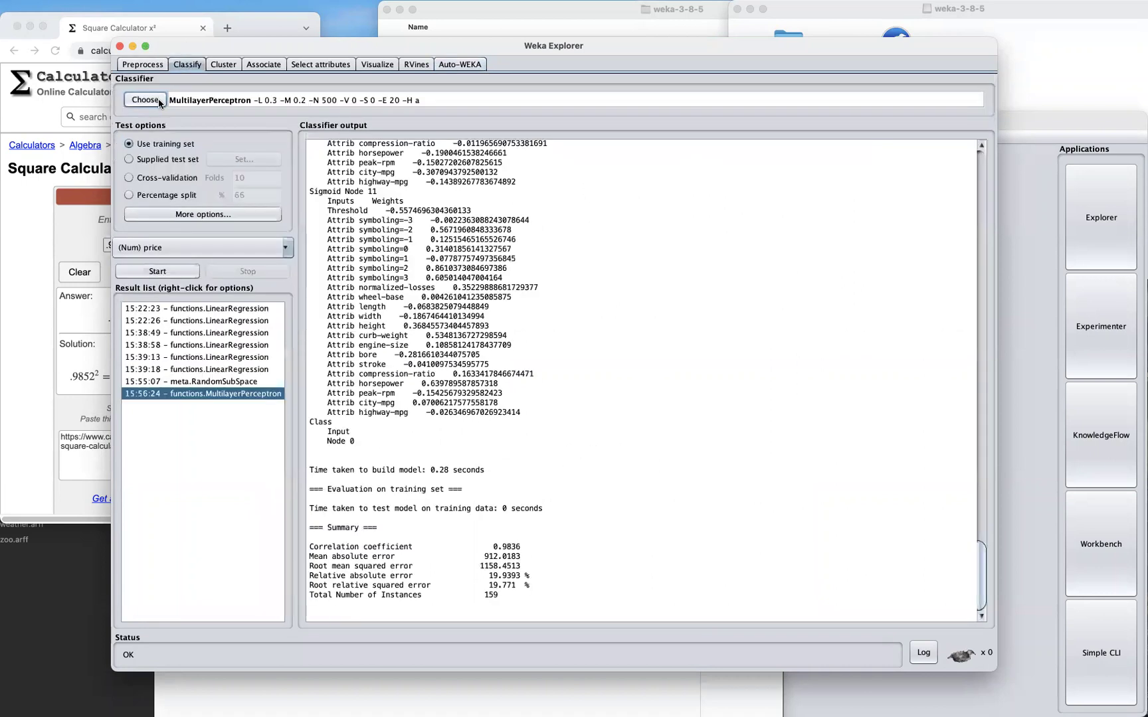
pyautogui.click(158, 101)
pyautogui.click(515, 305)
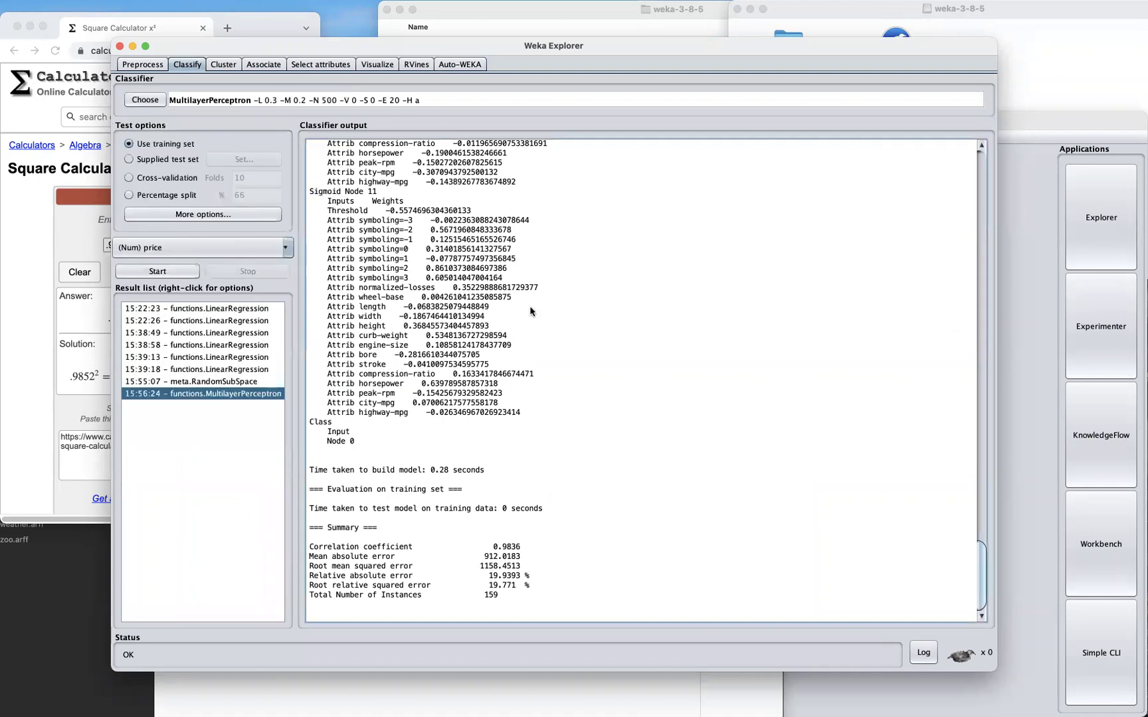
pyautogui.click(467, 64)
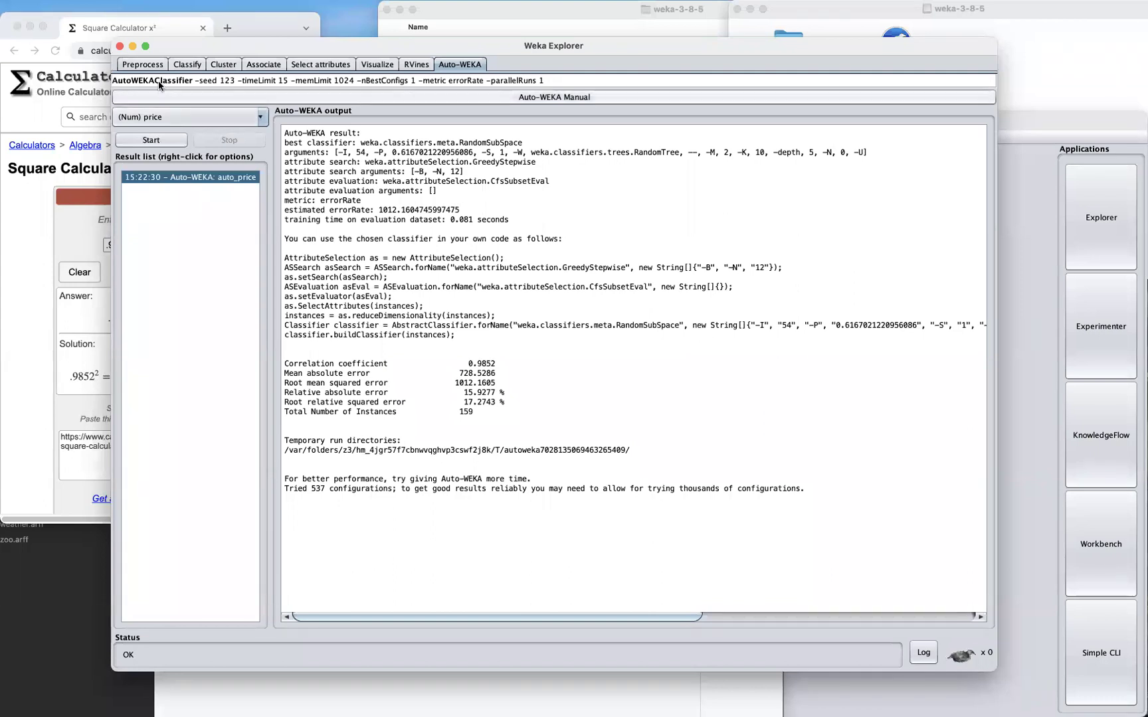
# Look through the ARFF files in the regression-datasets folder without loading another dataset.
pyautogui.click(142, 64)
pyautogui.click(179, 89)
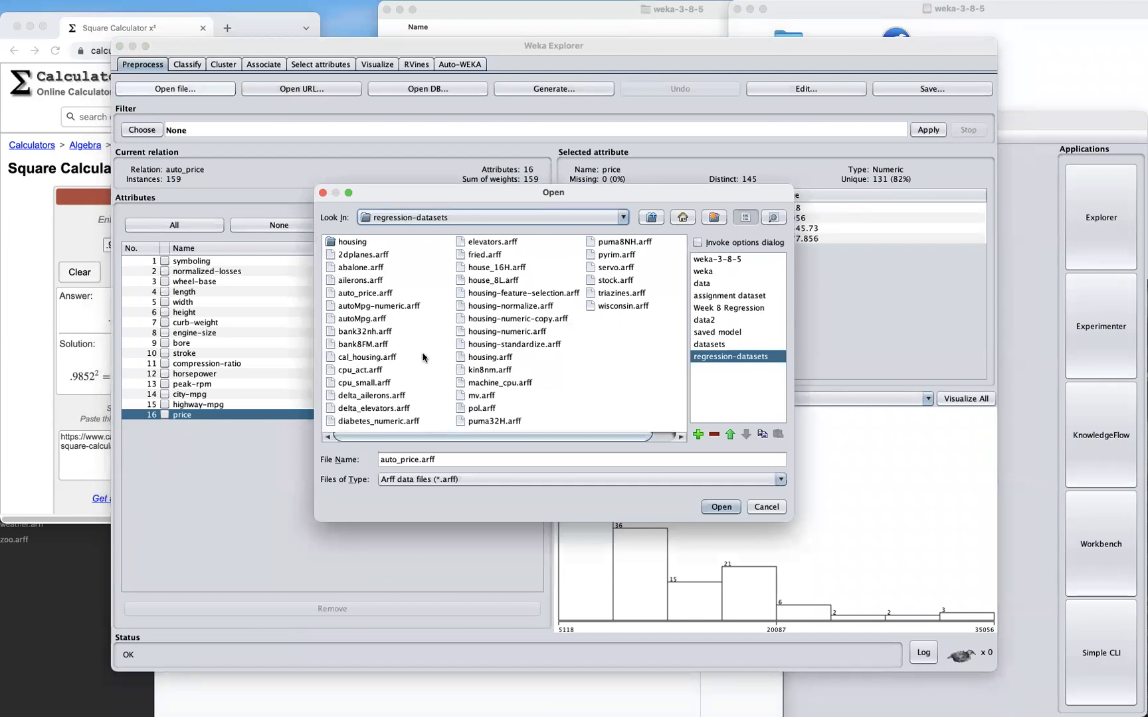
pyautogui.click(766, 507)
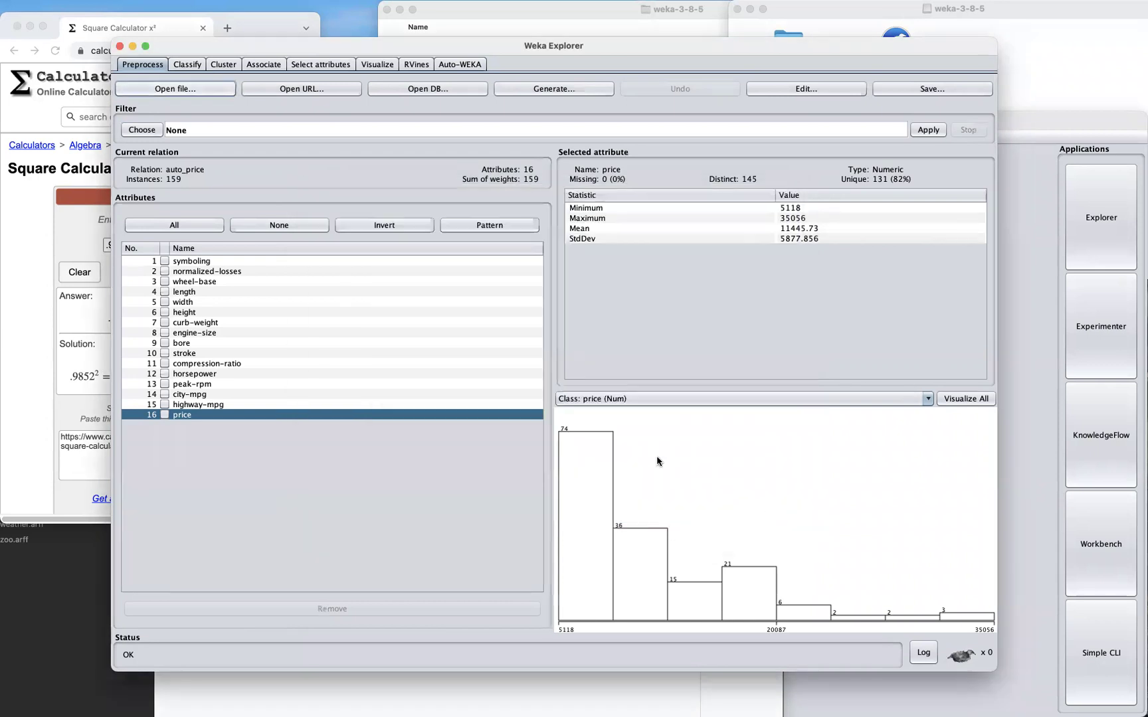
# Choose LinearRegression as the classifier and set the test option to cross-validation with 9 folds.
pyautogui.click(193, 65)
pyautogui.click(142, 99)
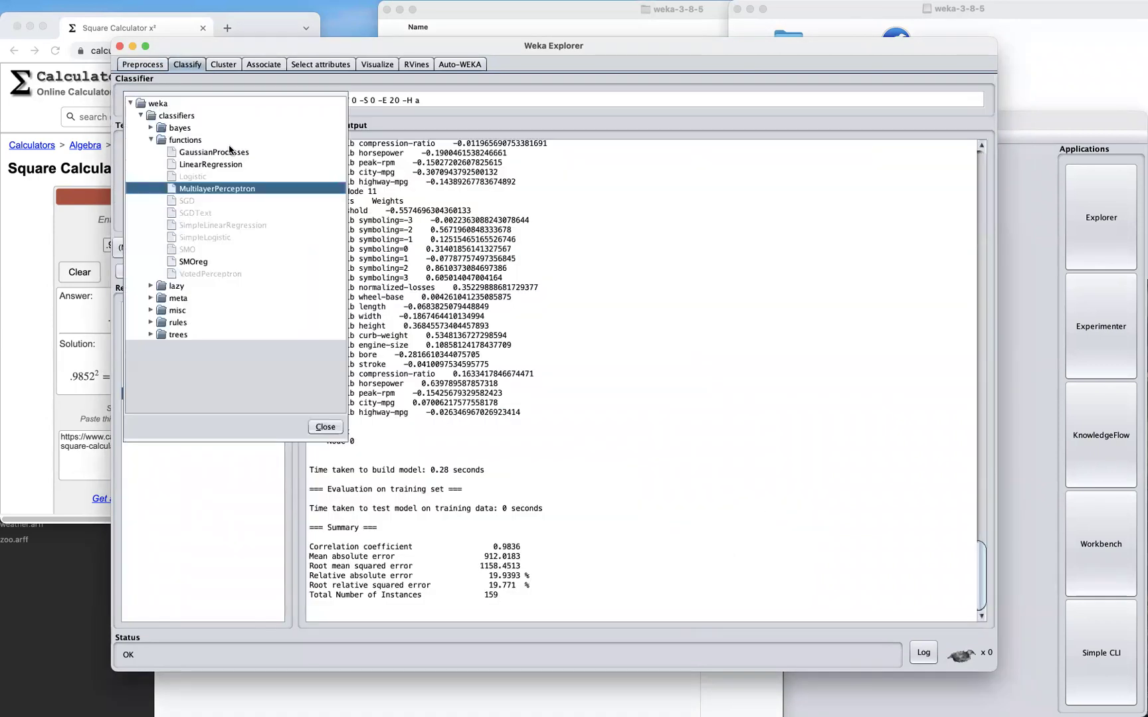
pyautogui.click(219, 164)
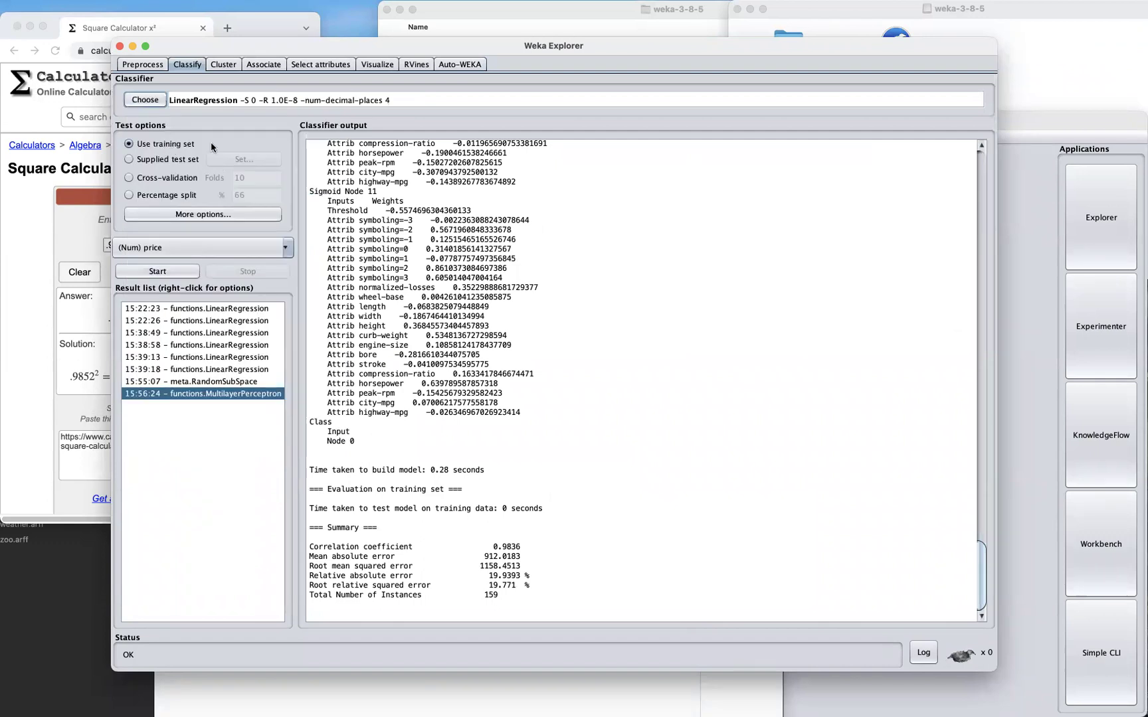
pyautogui.click(174, 177)
pyautogui.doubleClick(265, 179)
pyautogui.press('BackSpace')
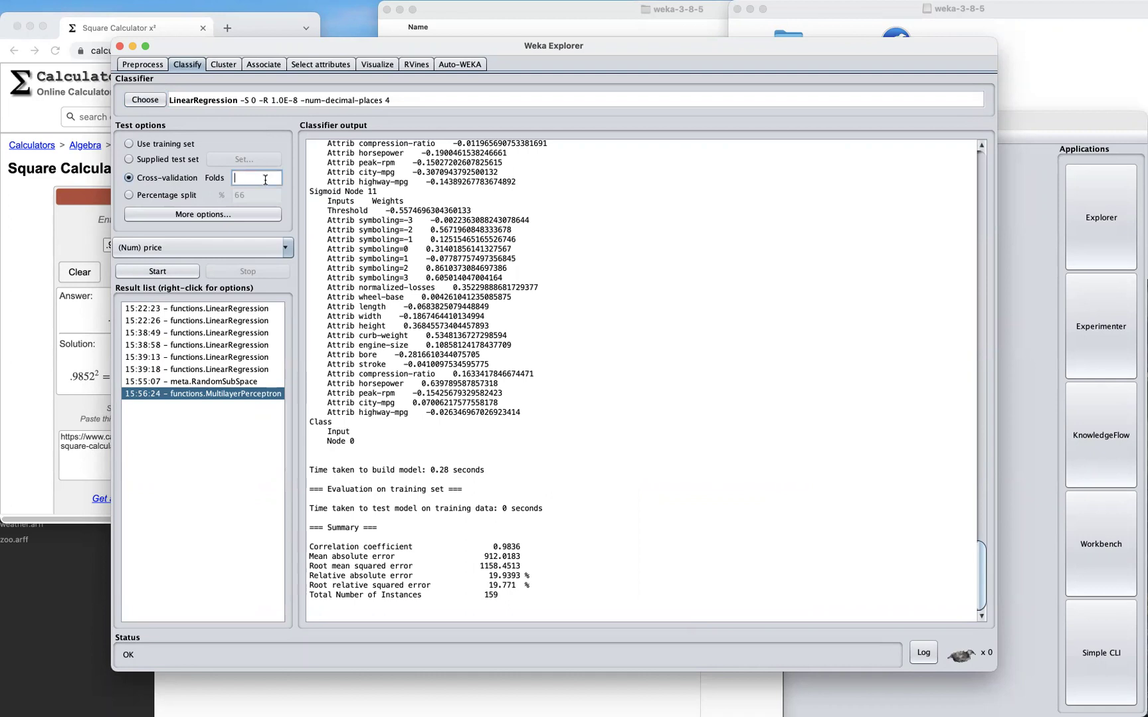
pyautogui.write('9')
pyautogui.click(995, 511)
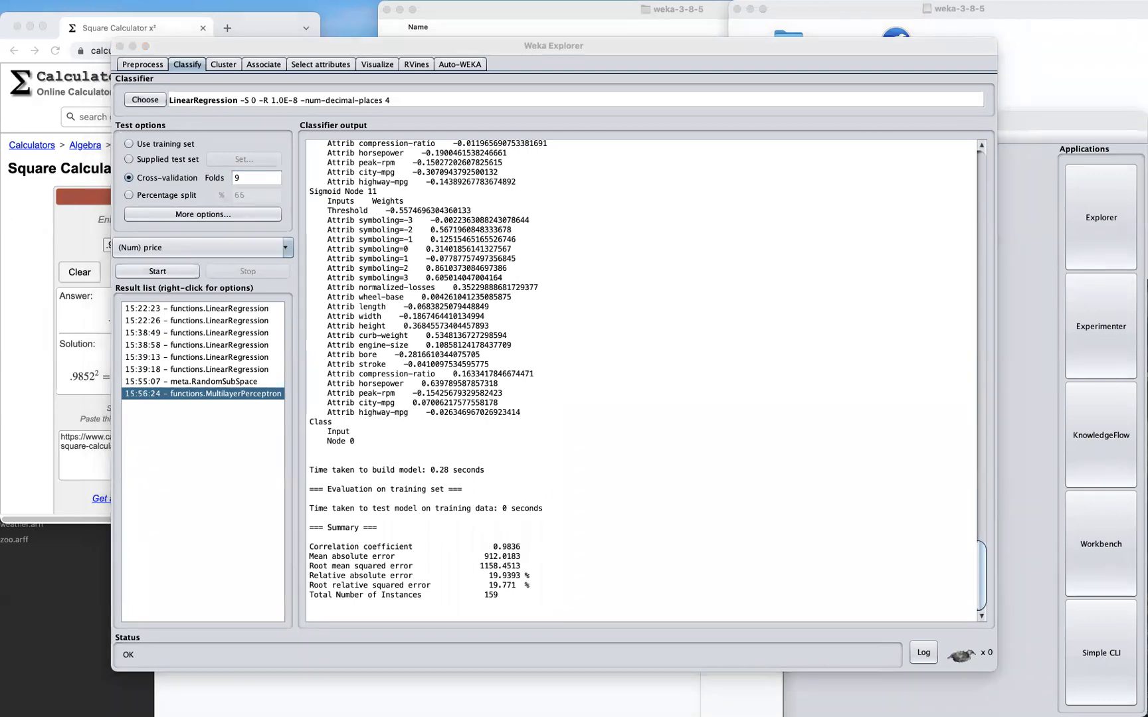